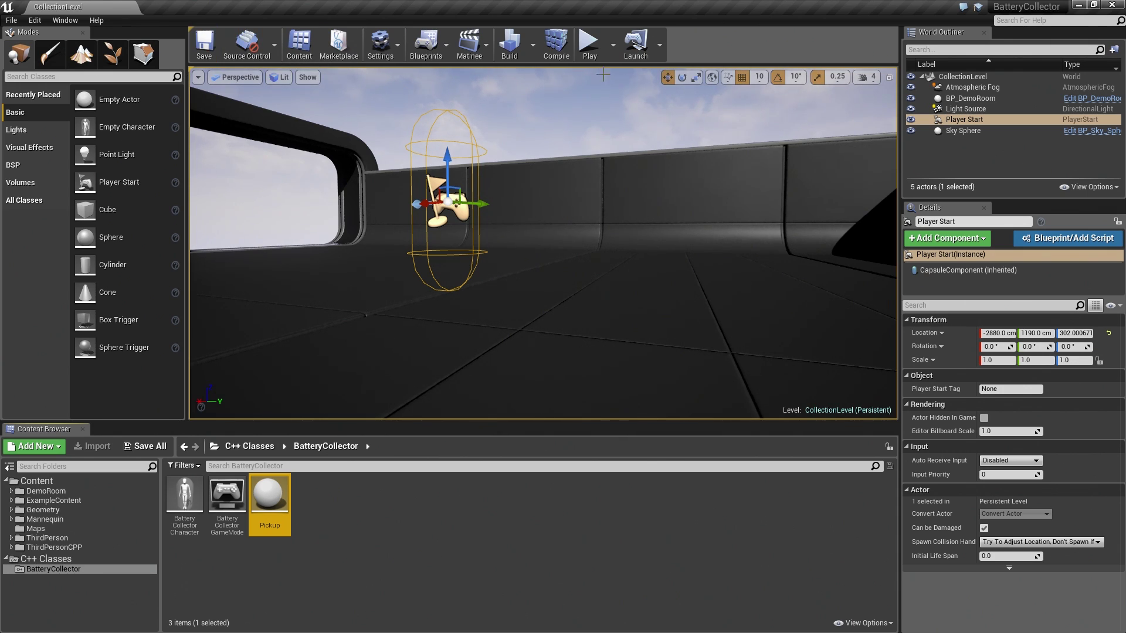
Step: Compile the project's C++ code, then minimize Unreal Editor to bring up Visual Studio
click(559, 41)
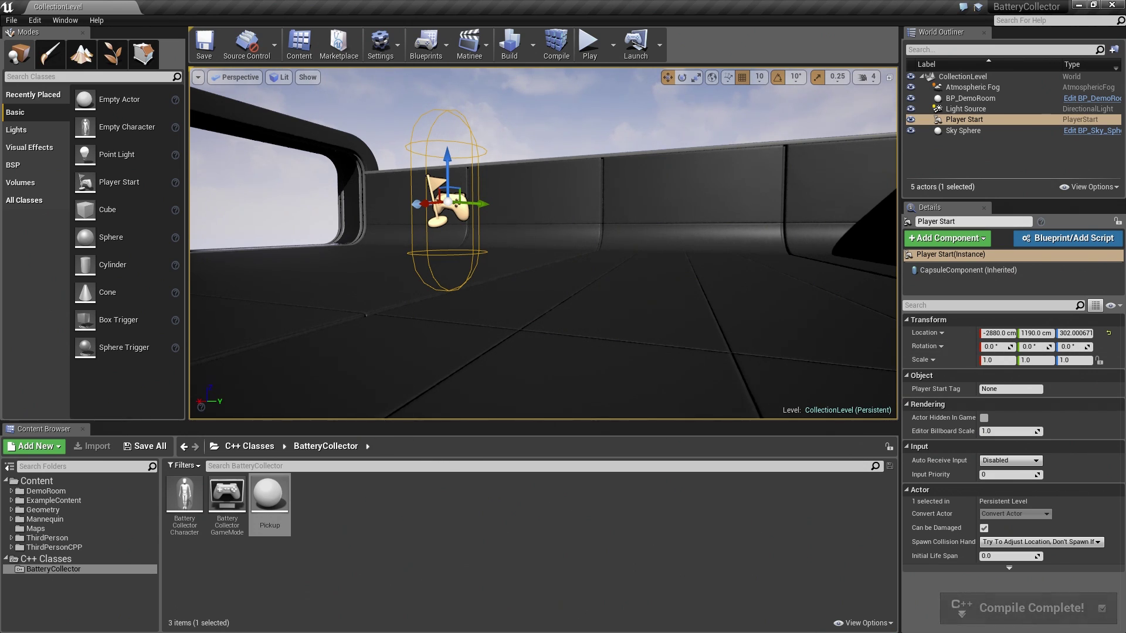
click(1079, 5)
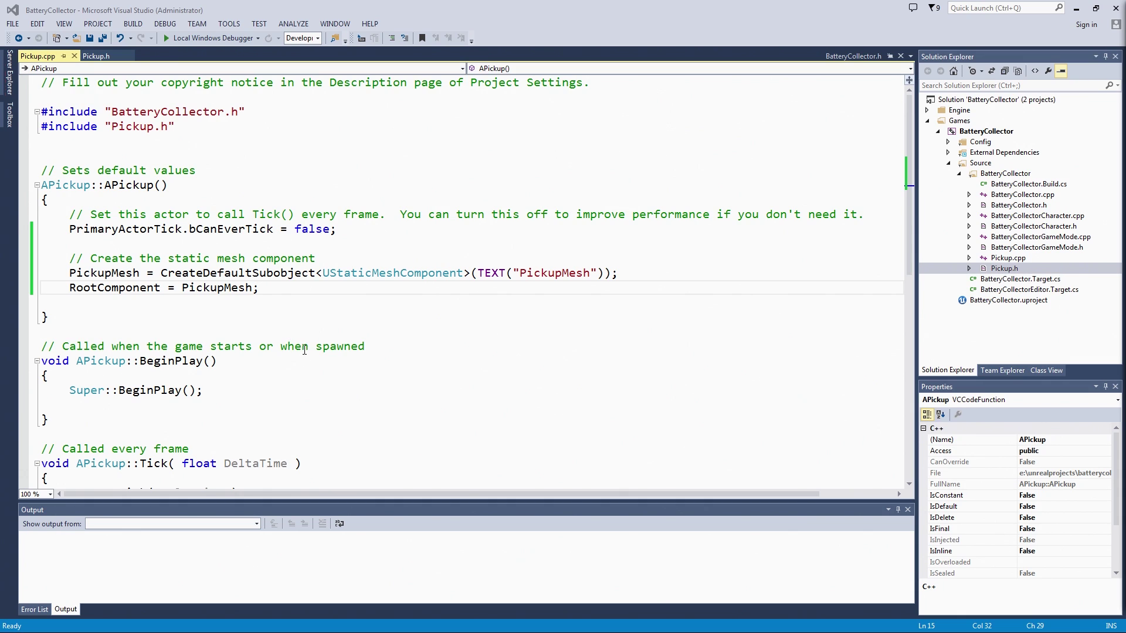
Step: Add a protected, doc-commented bool bIsActive below GetMesh in Pickup.h, and save
click(320, 317)
scroll(320, 317, down, 3)
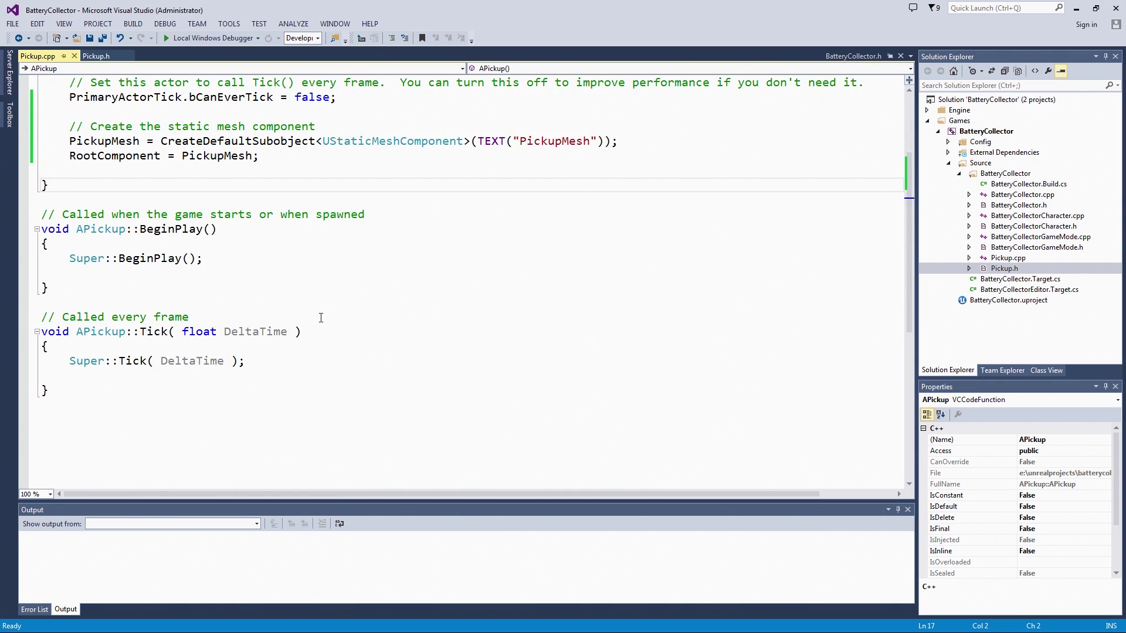
click(95, 56)
click(362, 249)
scroll(363, 249, down, 3)
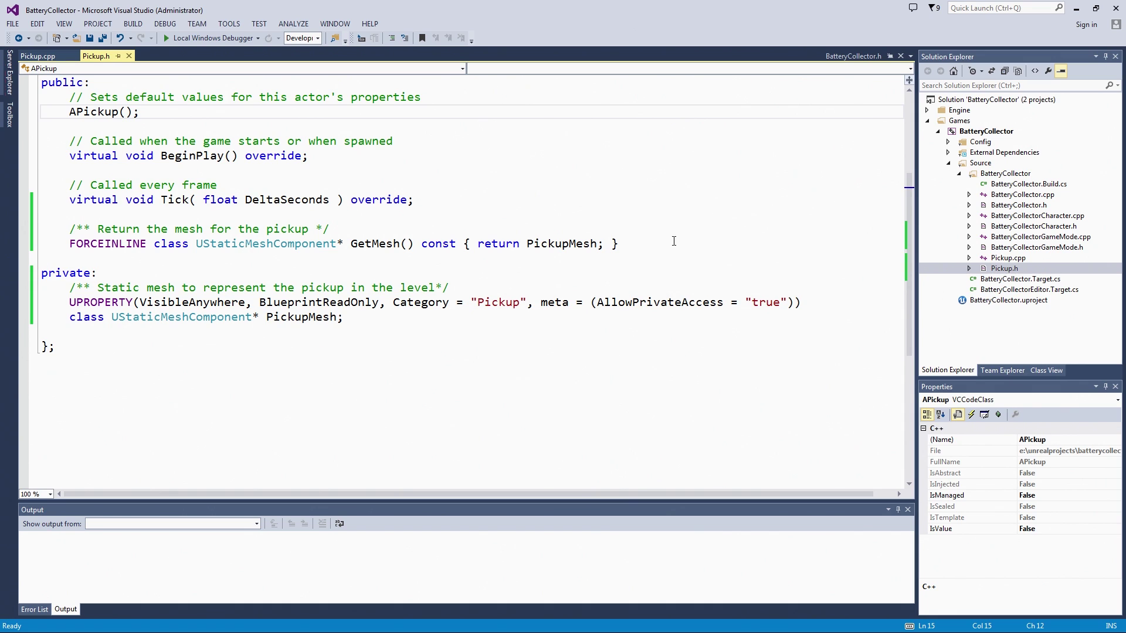
click(673, 241)
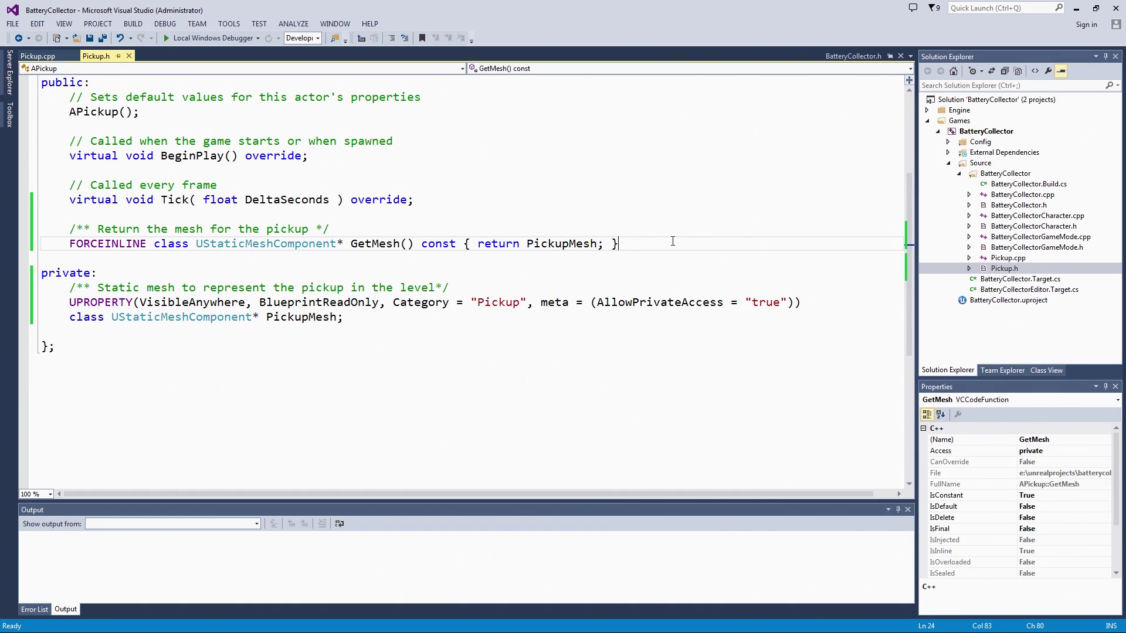
key(Return)
key(Return)
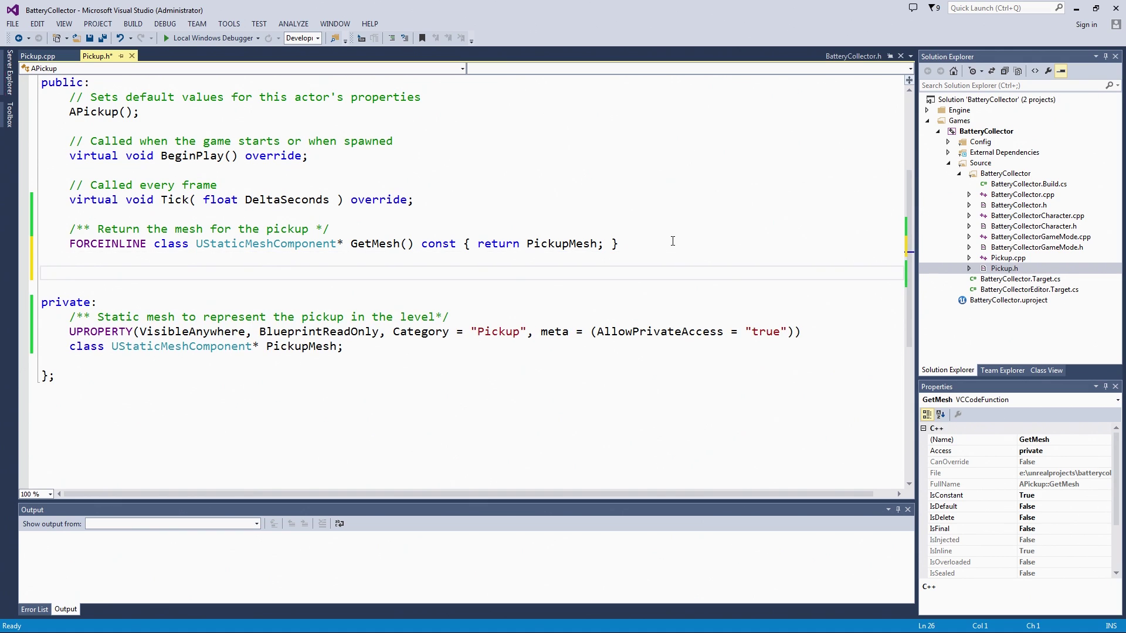
text(protected:)
key(Return)
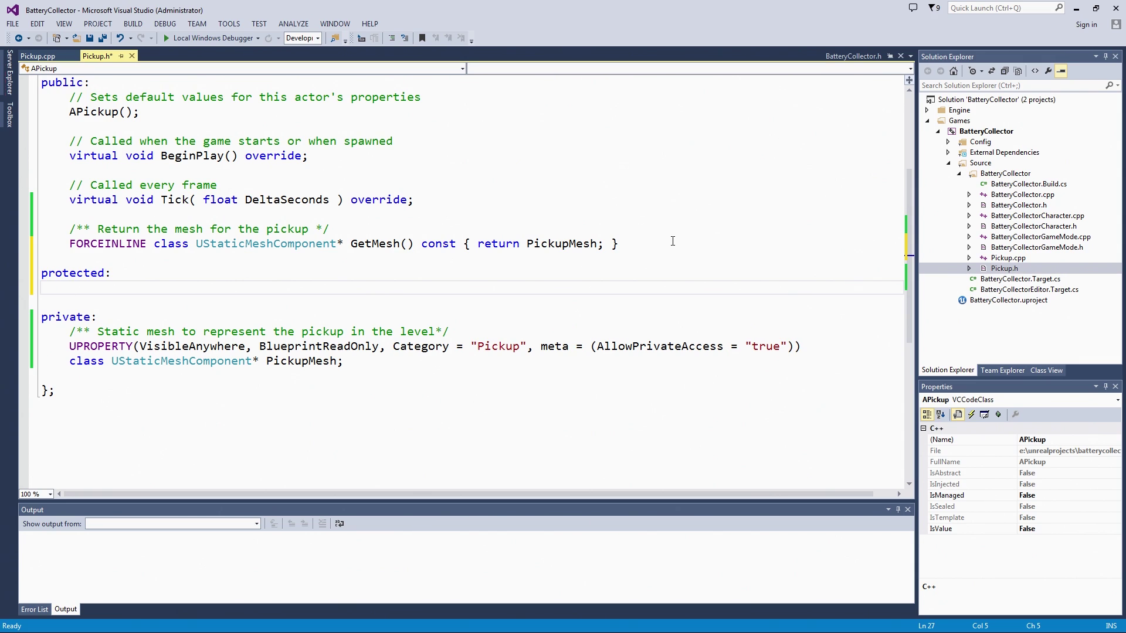
text(boo)
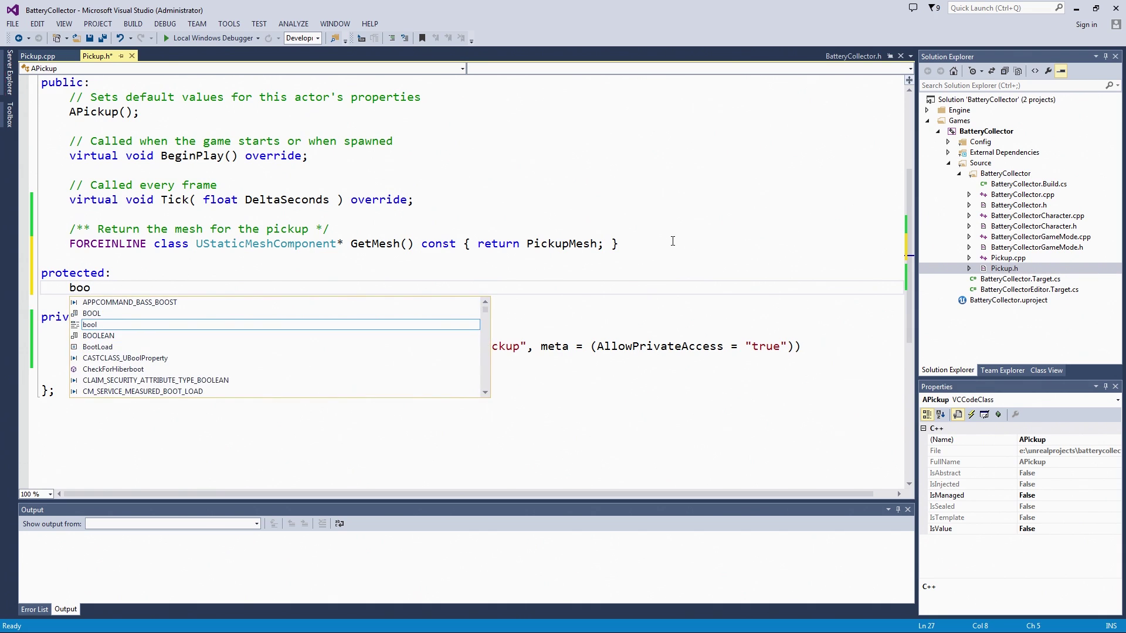
text(l b)
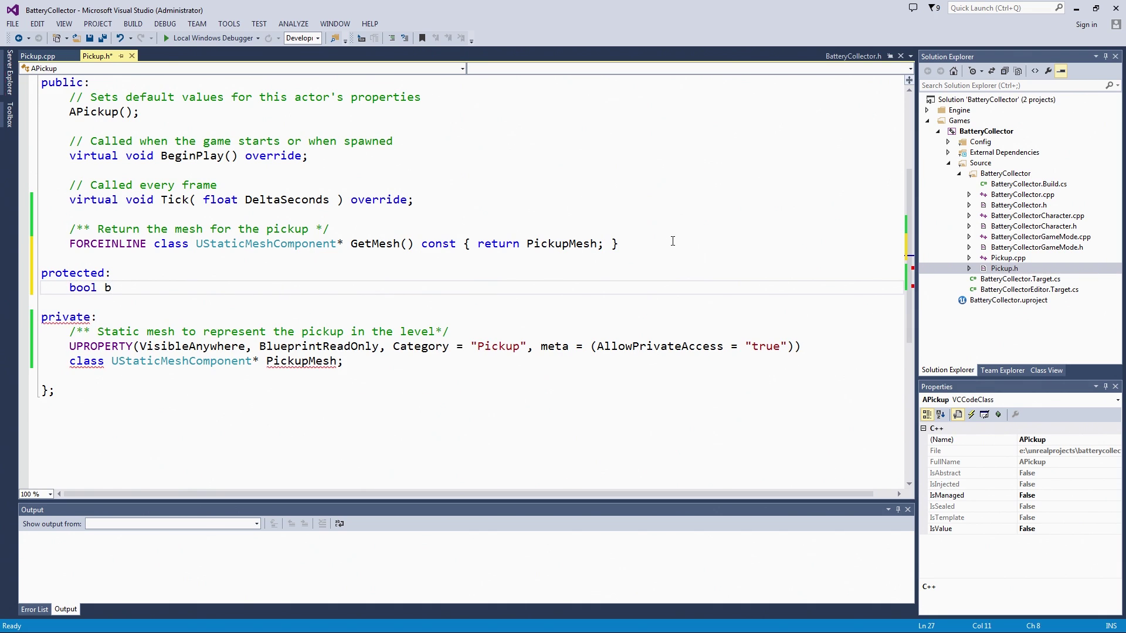
text(IsActi)
text(ve;)
key(ctrl+Return)
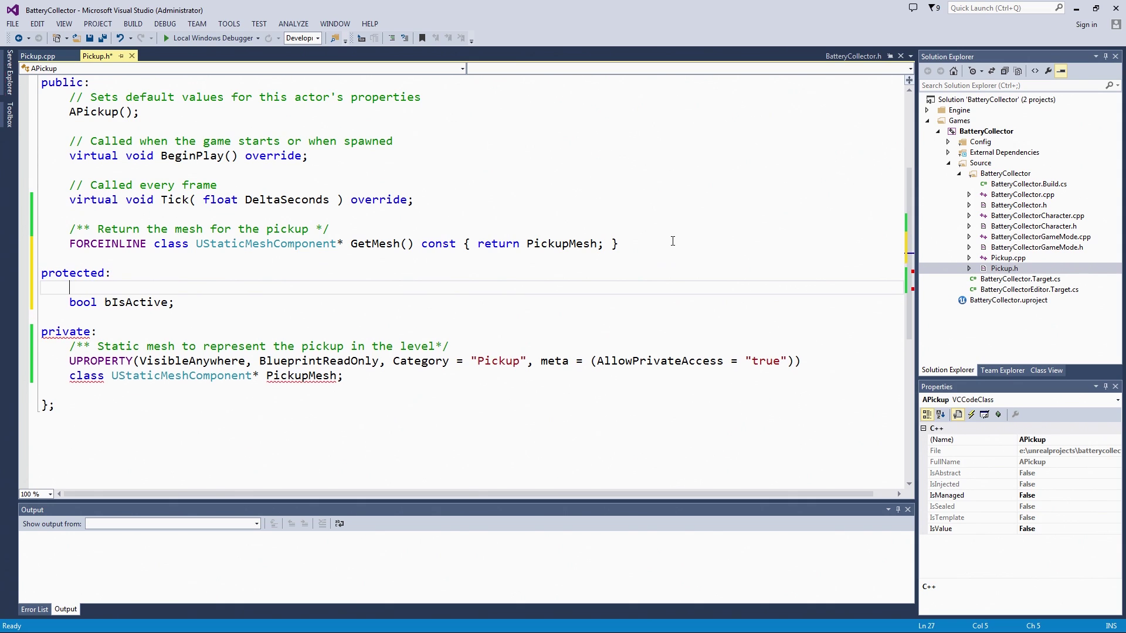
text(//)
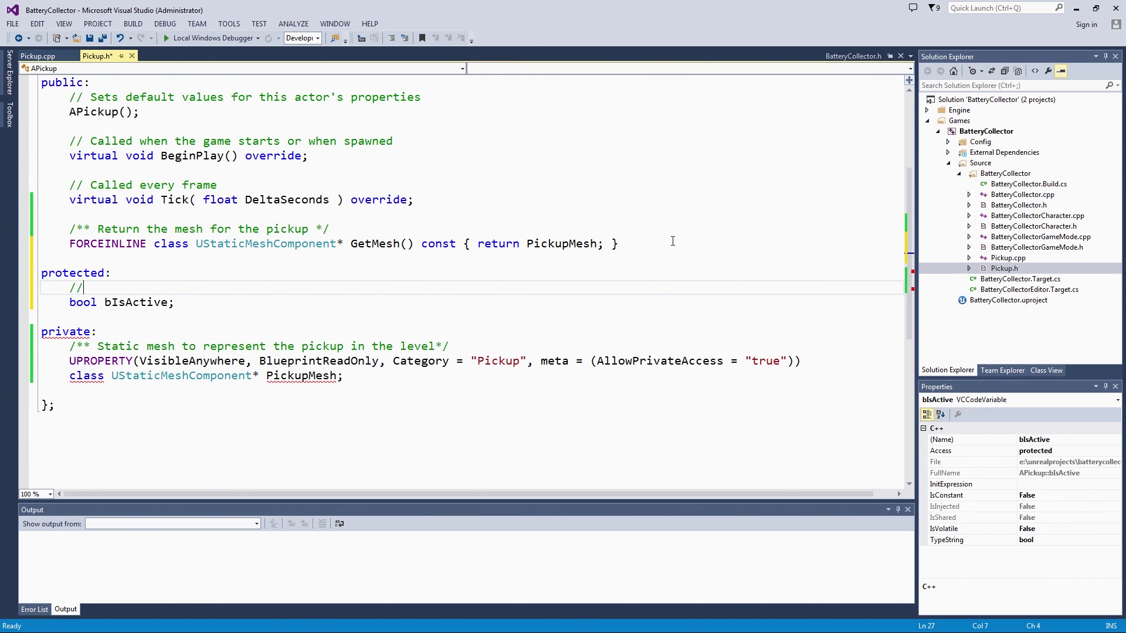
text(*)
key(BackSpace)
key(BackSpace)
text(** */)
key(Left)
key(Left)
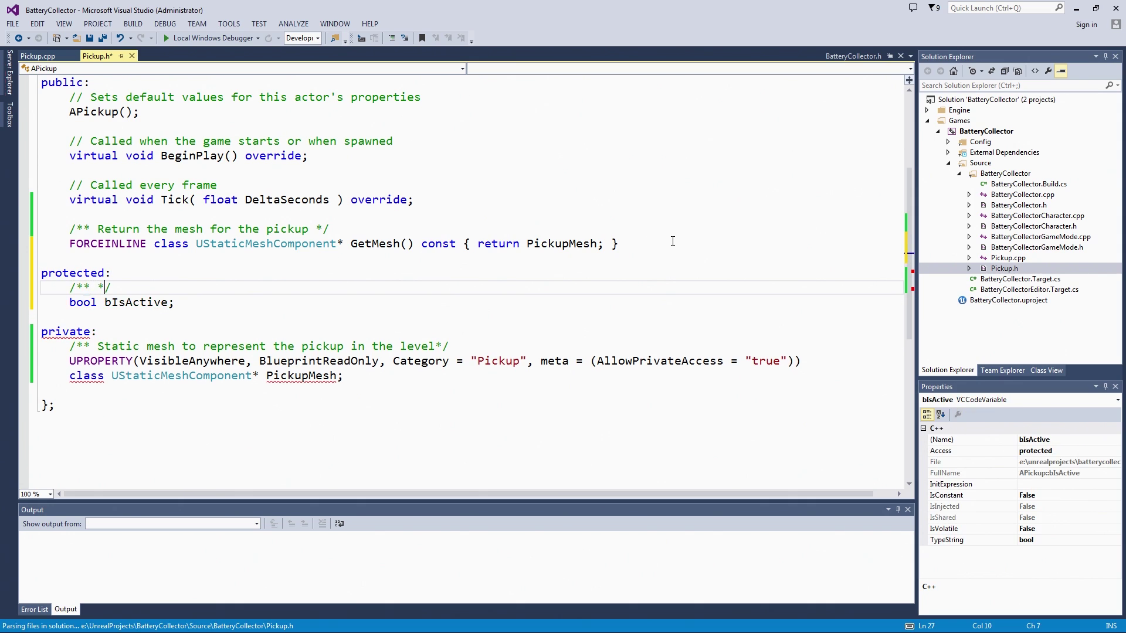
text(True)
text( when the pickup can )
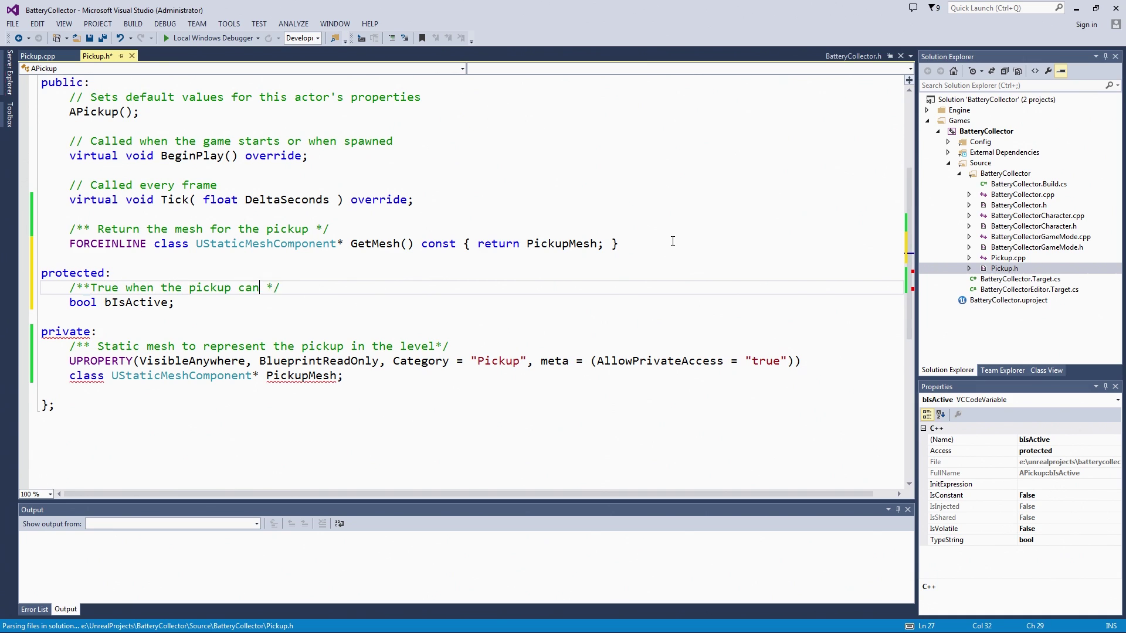
text(be  )
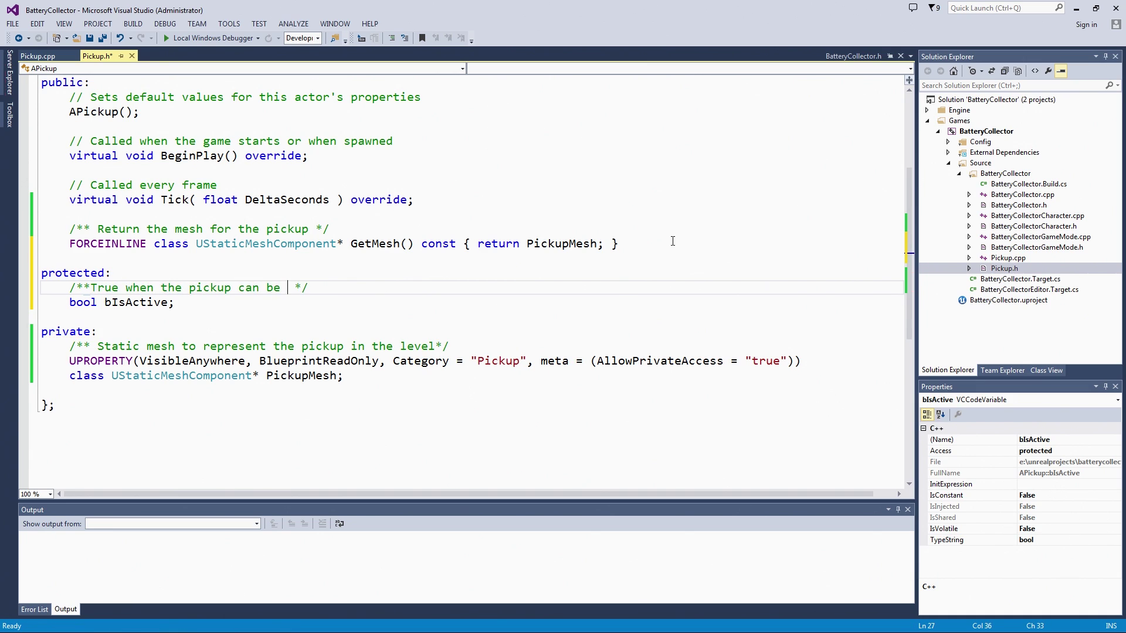
text(used, and false )
text(when pickup)
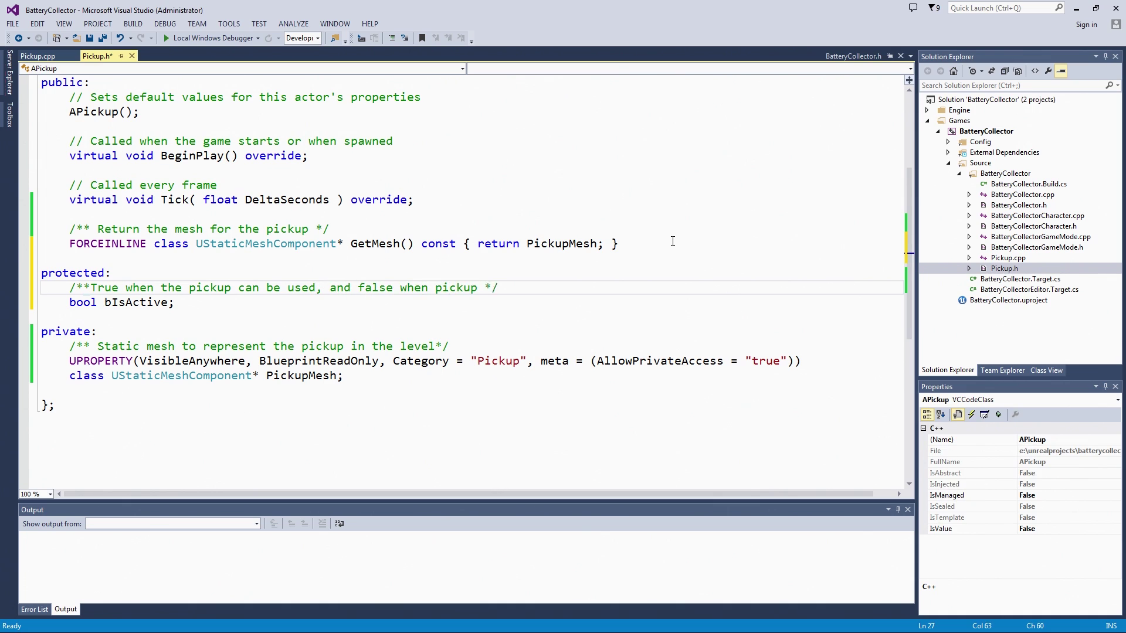
text( is deav)
key(BackSpace)
text(ctivated)
key(ctrl+s)
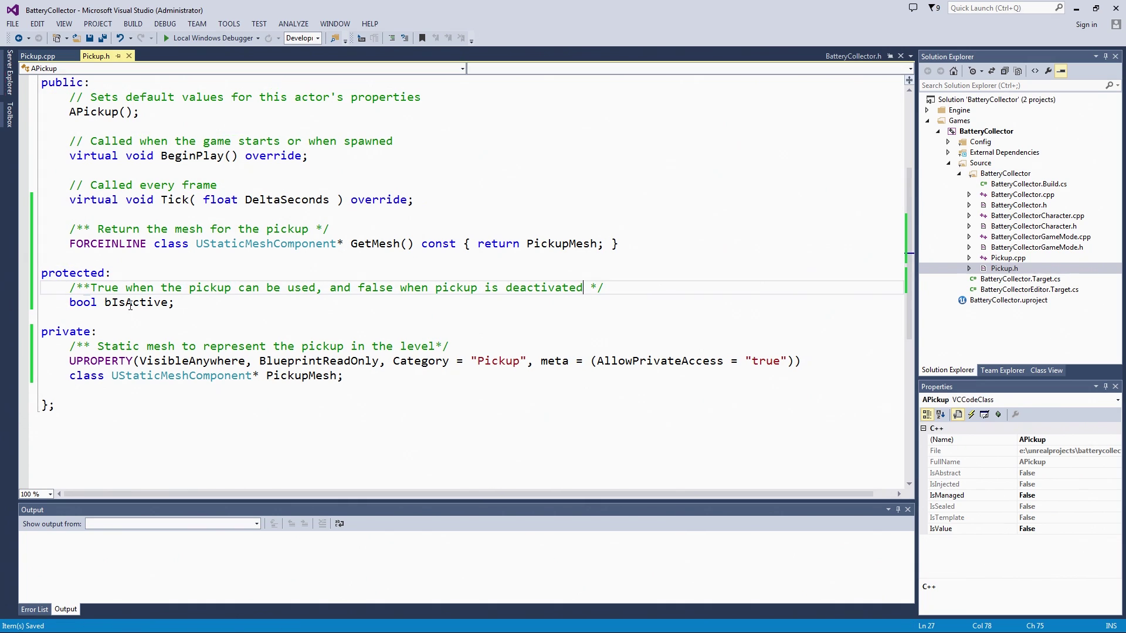
Step: Set bIsActive = true in the Pickup.cpp constructor, below the bCanEverTick line
click(33, 59)
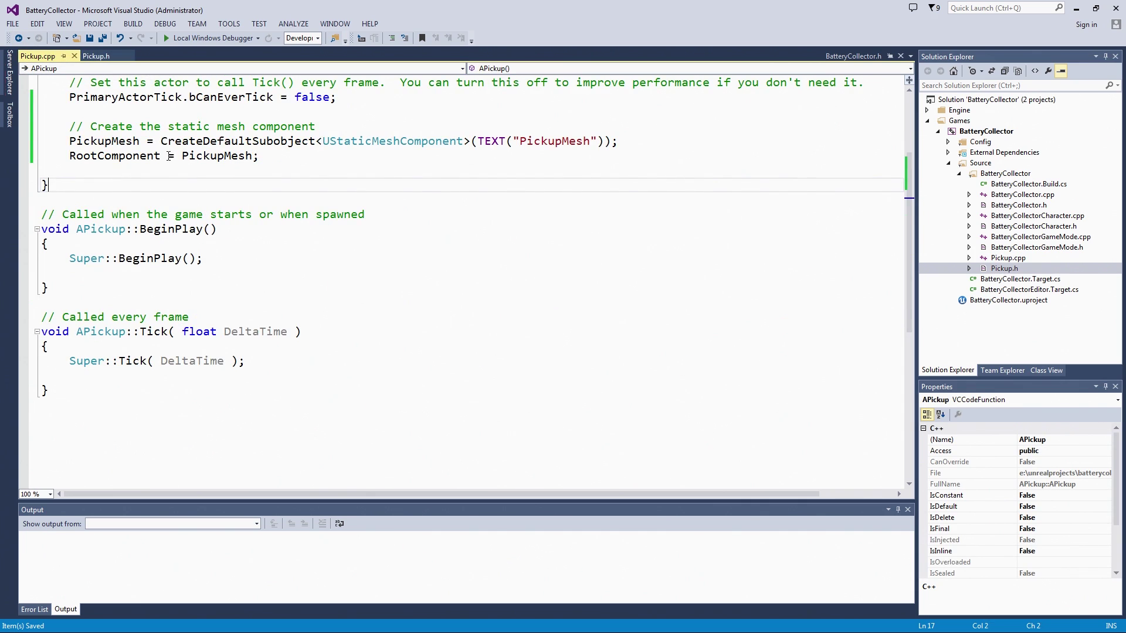
scroll(191, 301, up, 3)
click(366, 235)
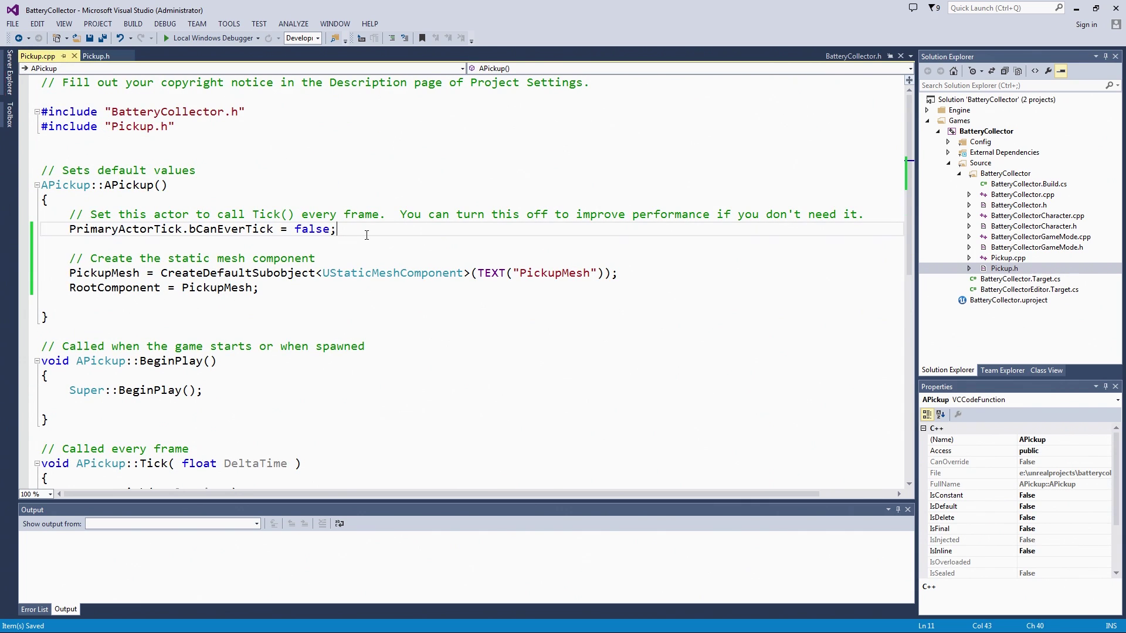
key(Return)
key(Return)
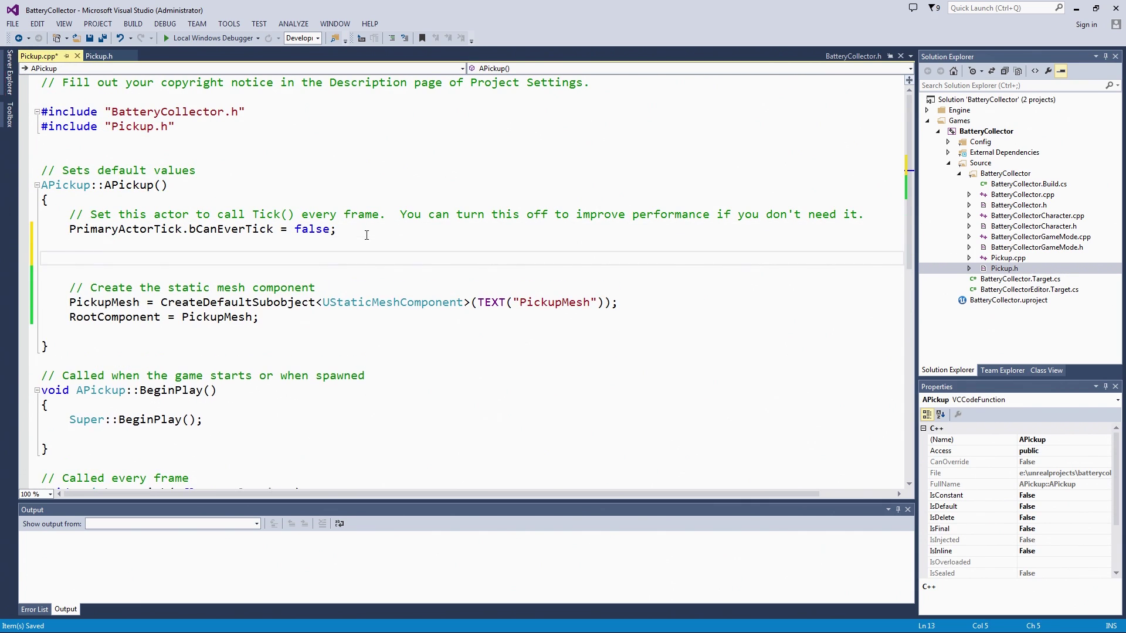
text(b)
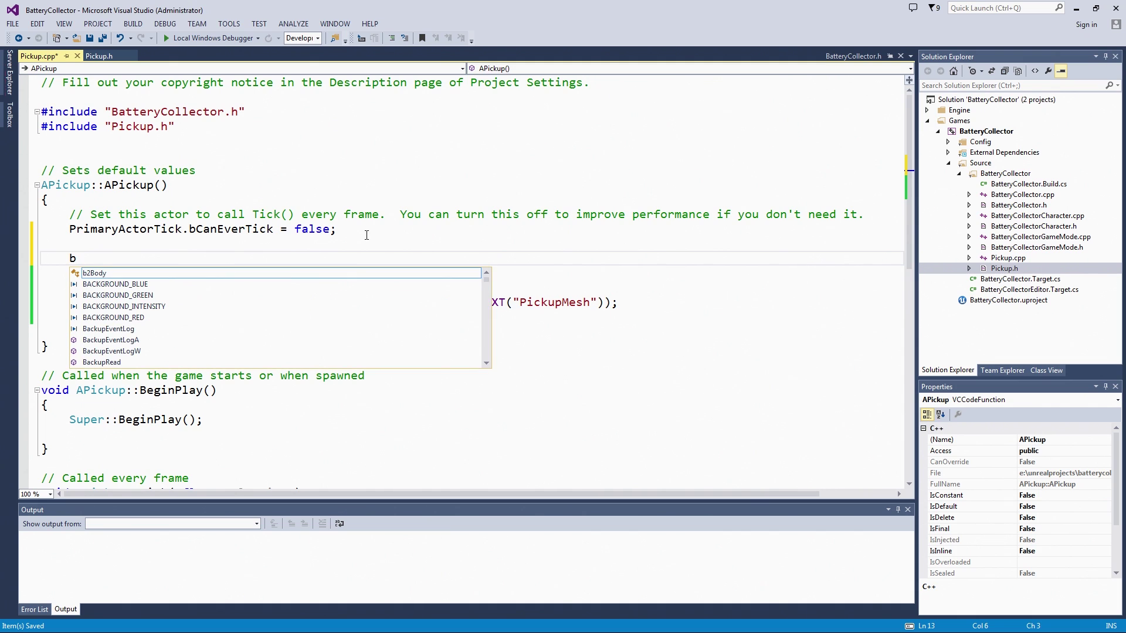
text(iS)
key(BackSpace)
key(BackSpace)
text(IsAct)
key(Tab)
text(= t)
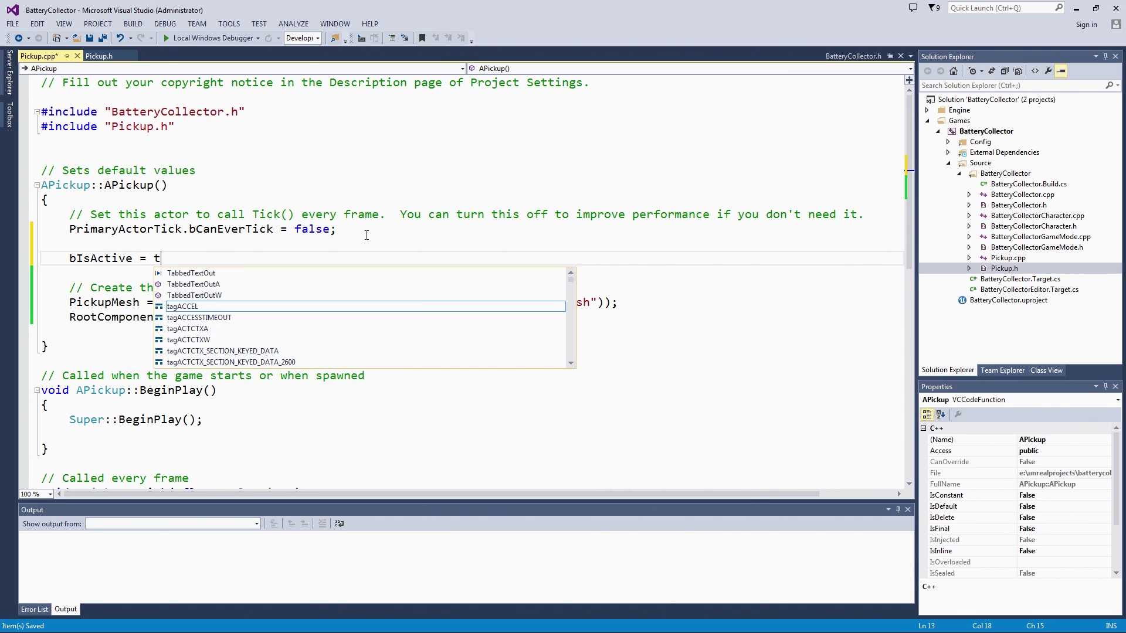
text(rue;)
key(Up)
Step: Comment it '// All pickups start active', save Pickup.cpp, and return to Pickup.h
key(Return)
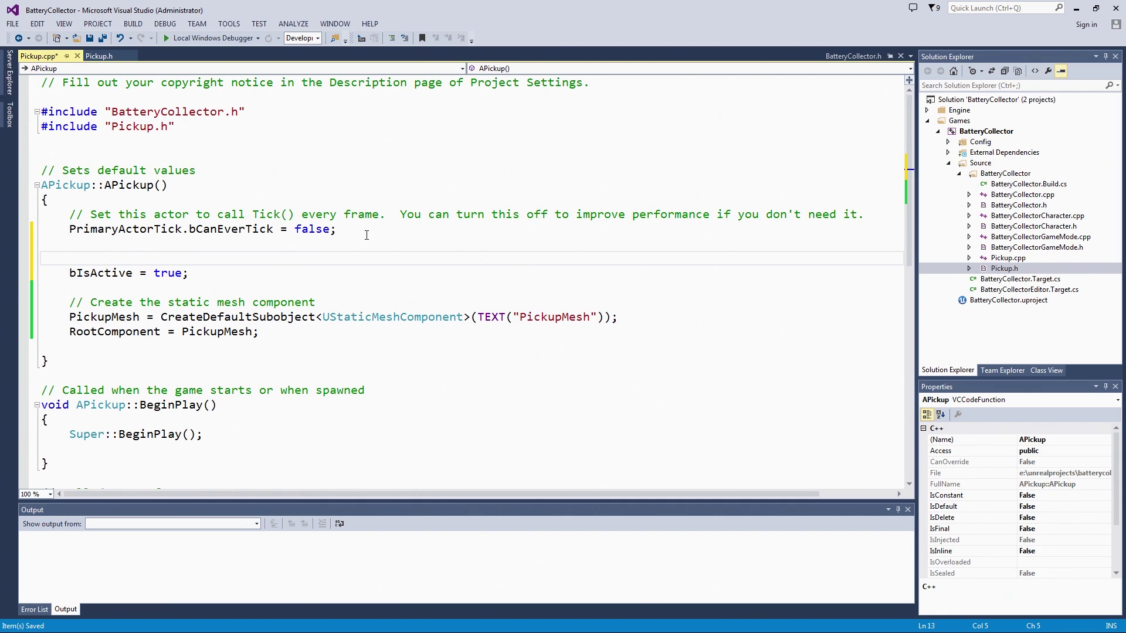
text(// All)
text( pickups start a)
text(ctive)
key(ctrl+s)
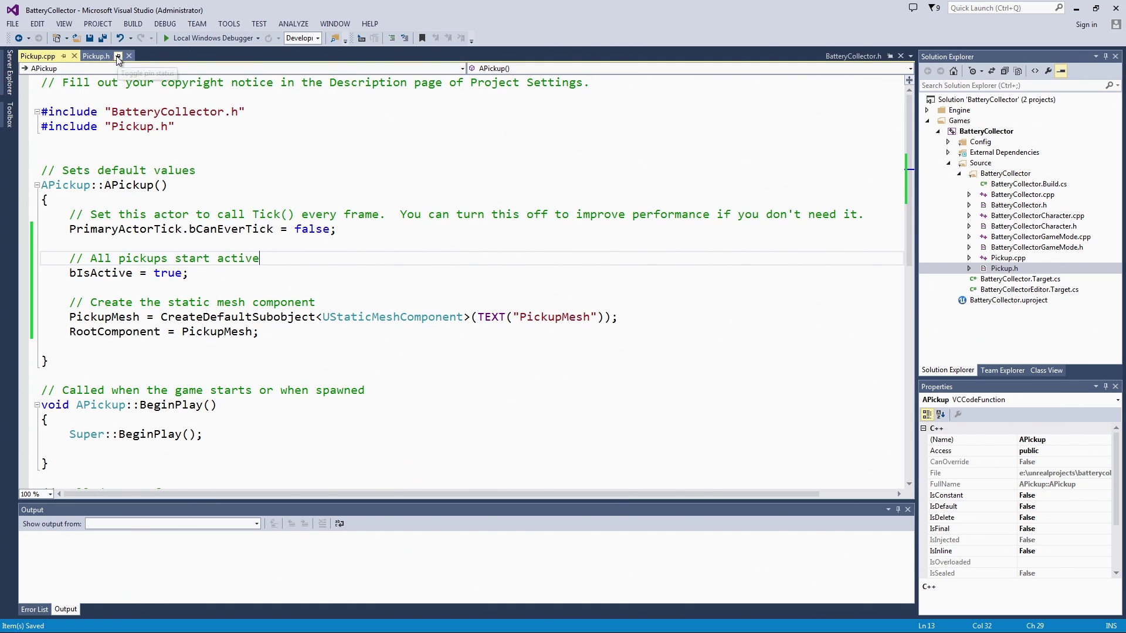
click(98, 56)
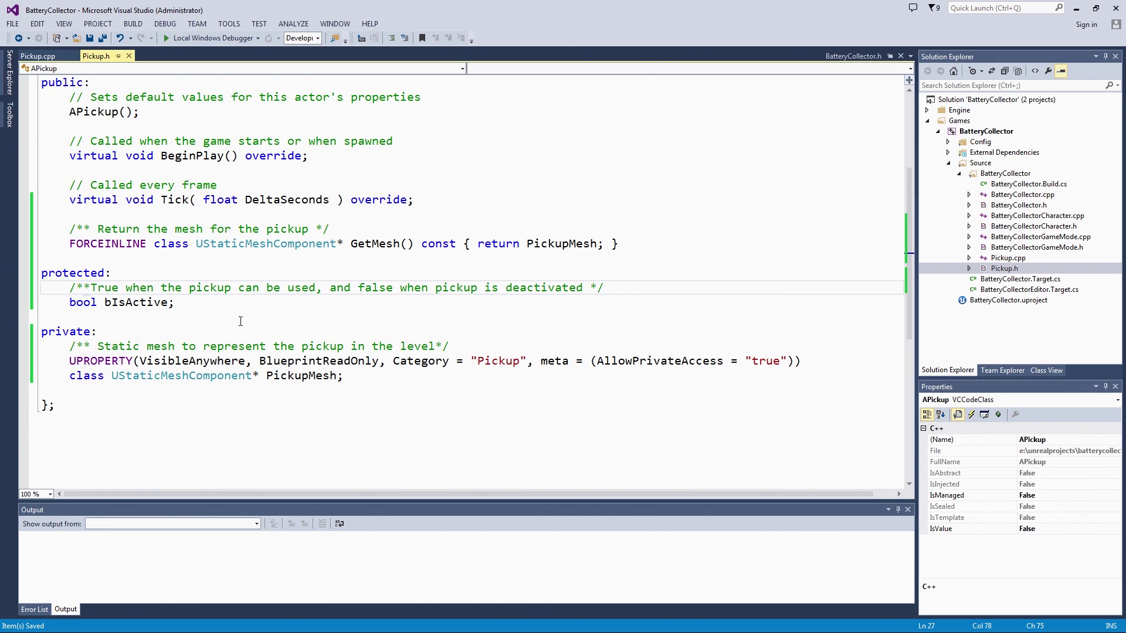
Step: Below GetMesh, add UFUNCTION(BlueprintPure, Category = "Pickup") and bool IsActive();
click(659, 237)
key(Return)
key(Return)
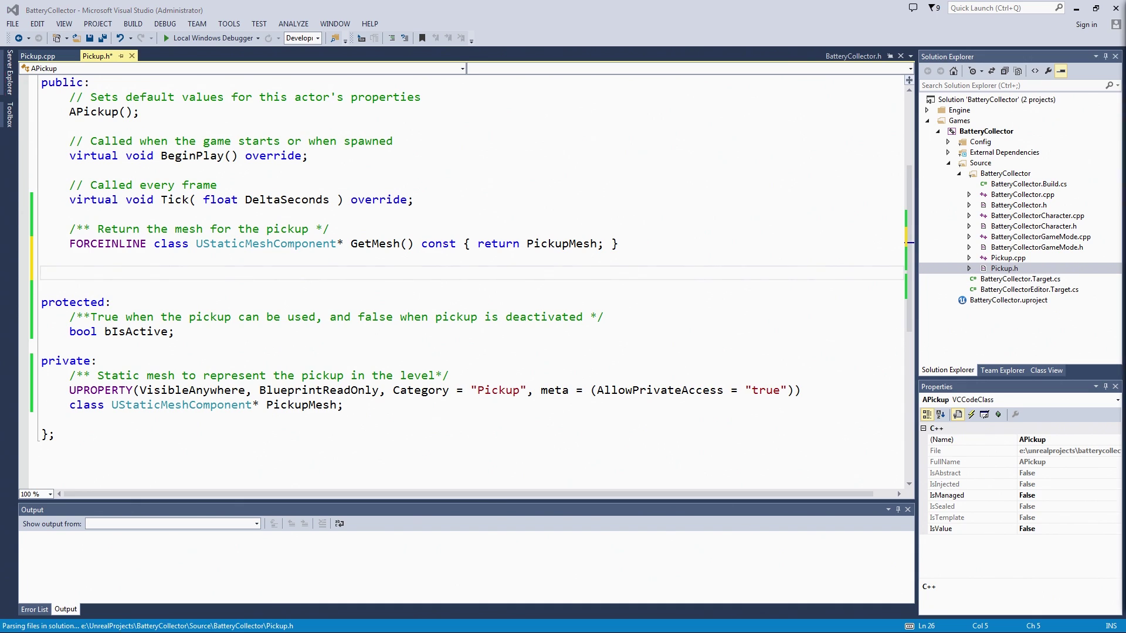
click(76, 264)
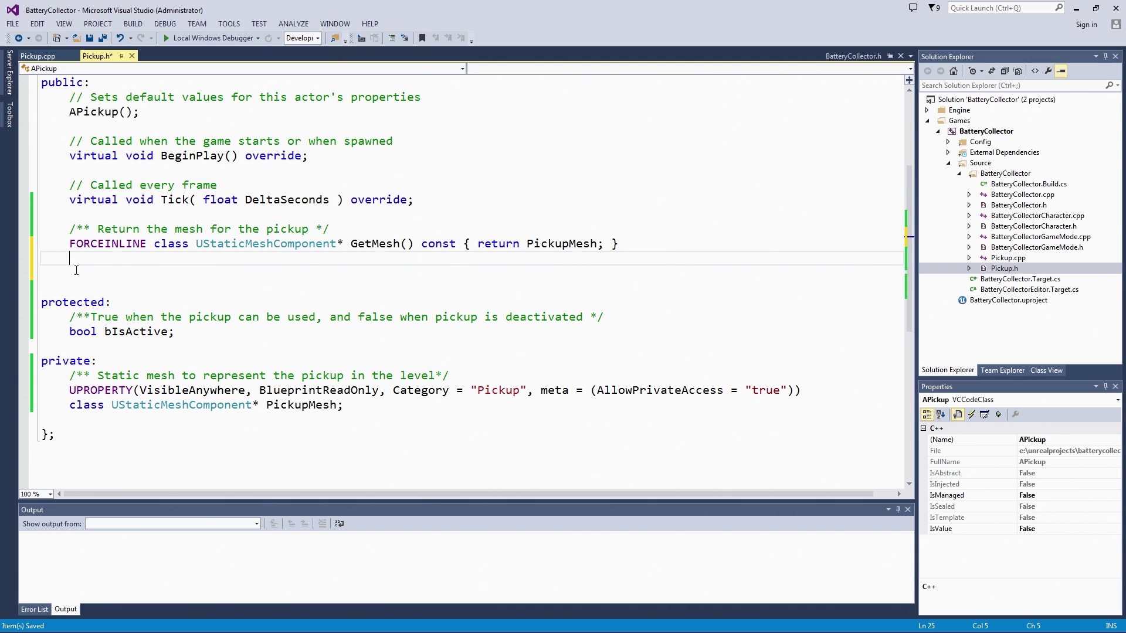
text(bool)
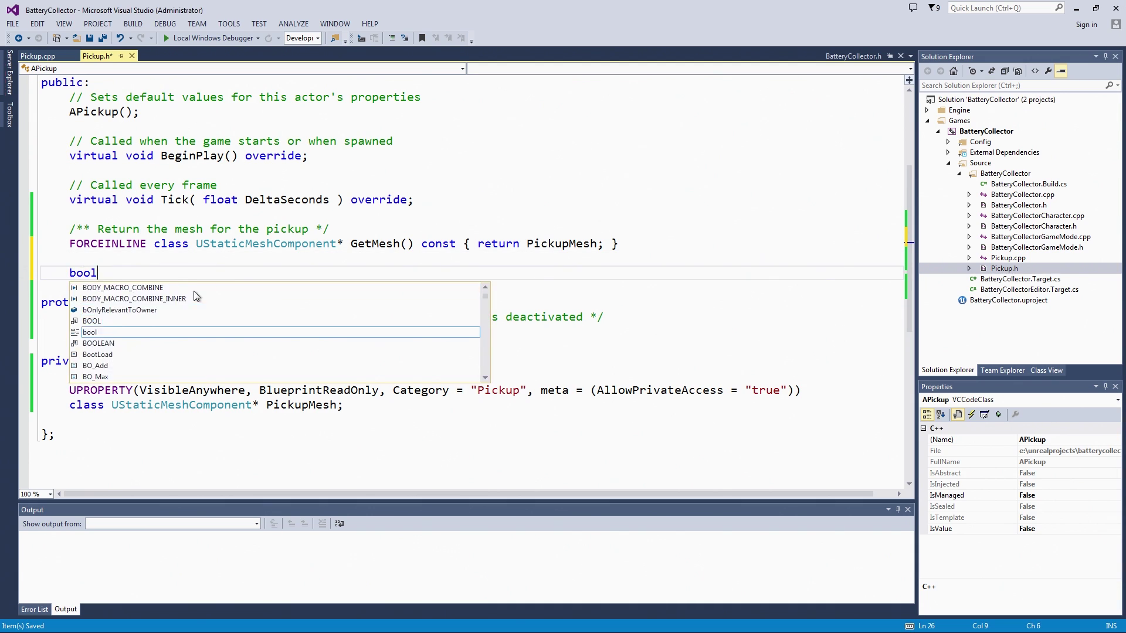
text( Is)
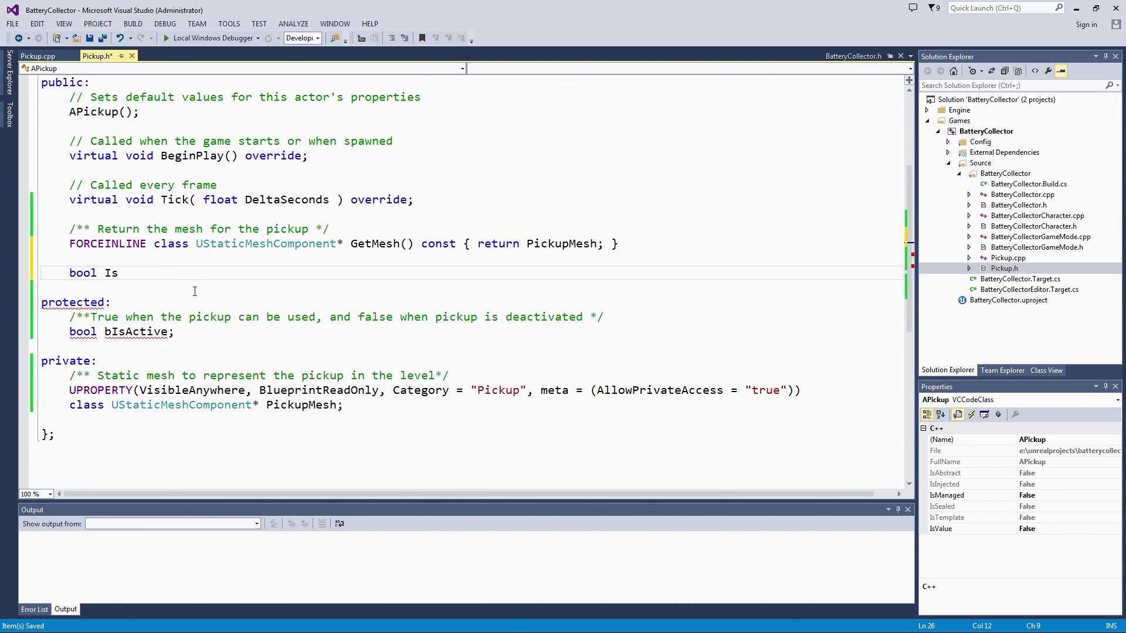
text(Active())
text(;)
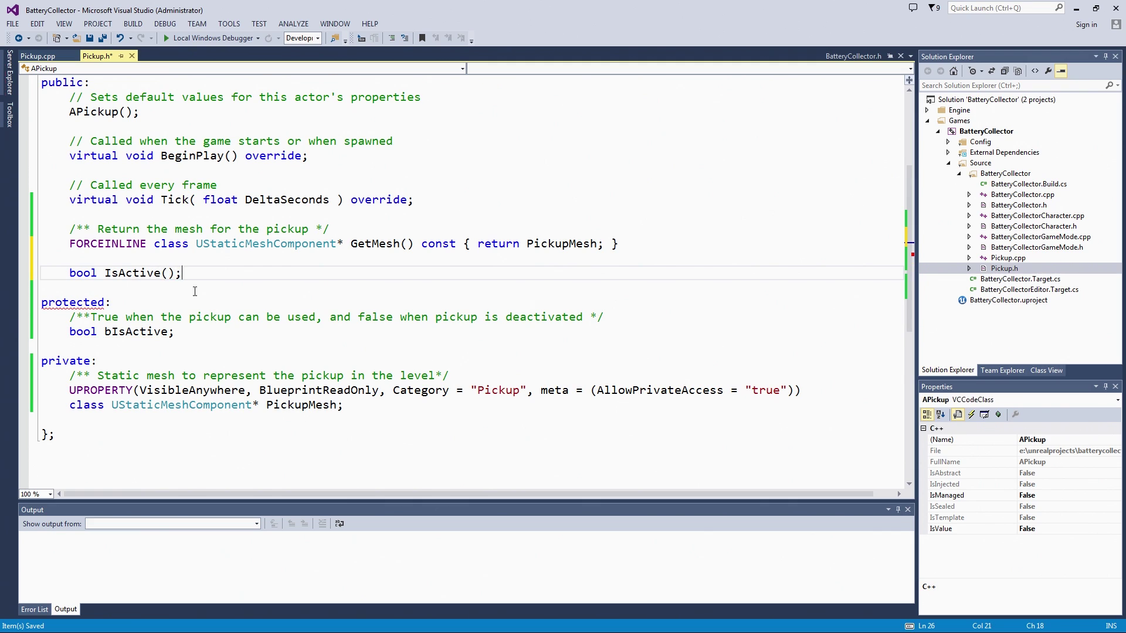
key(ctrl+Return)
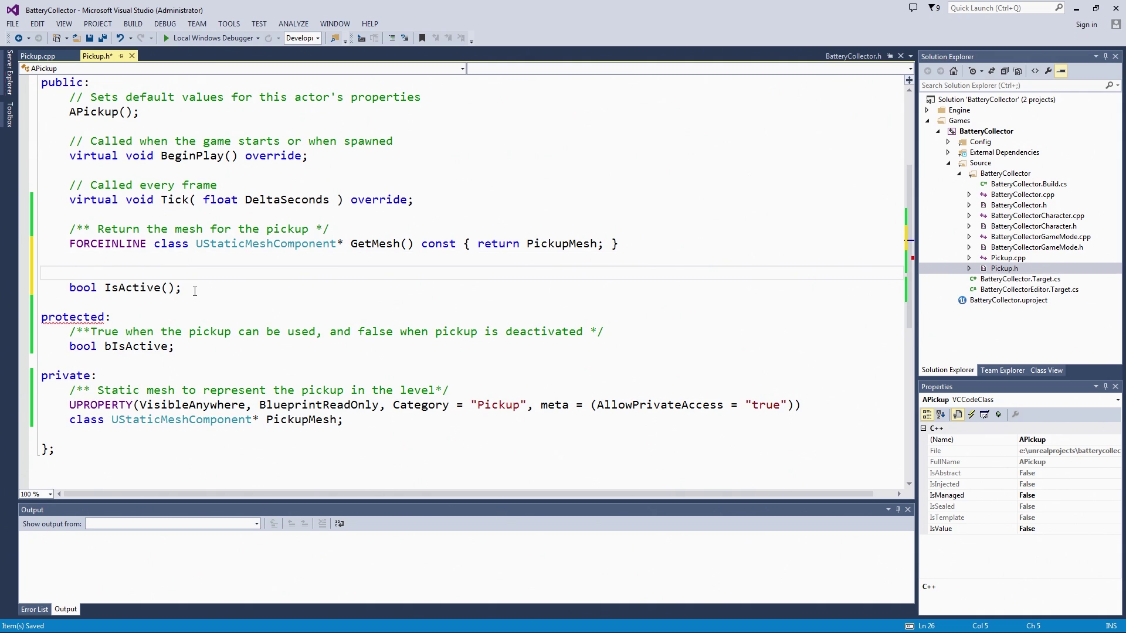
text(UFUNC)
text(TION()
text(Blueprin)
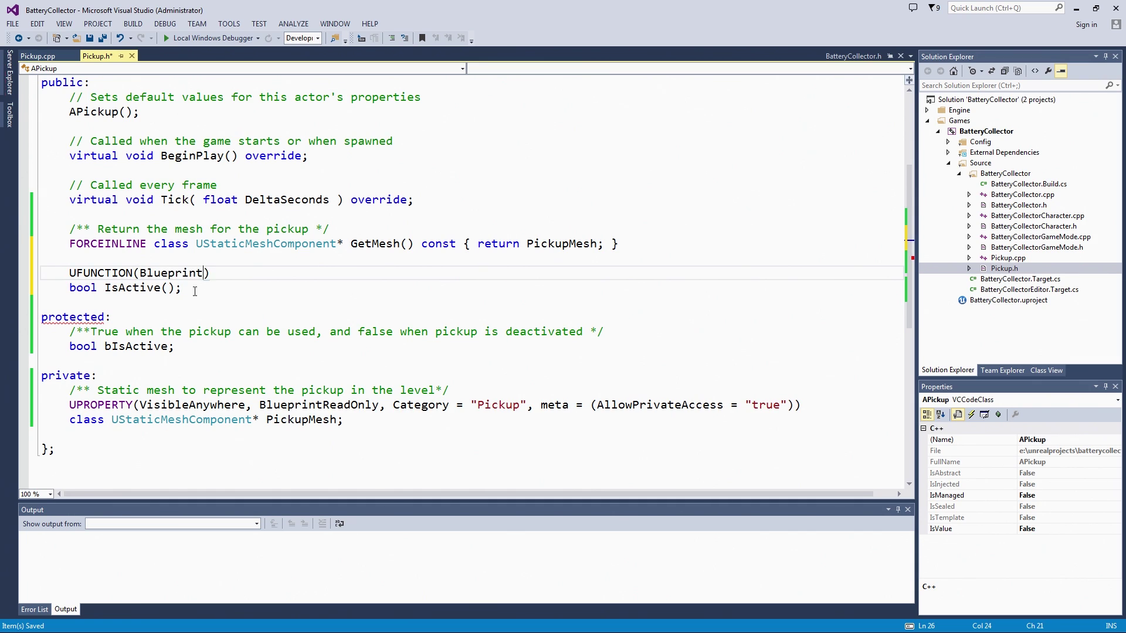
text(tPure, )
text(Cate)
text(gory)
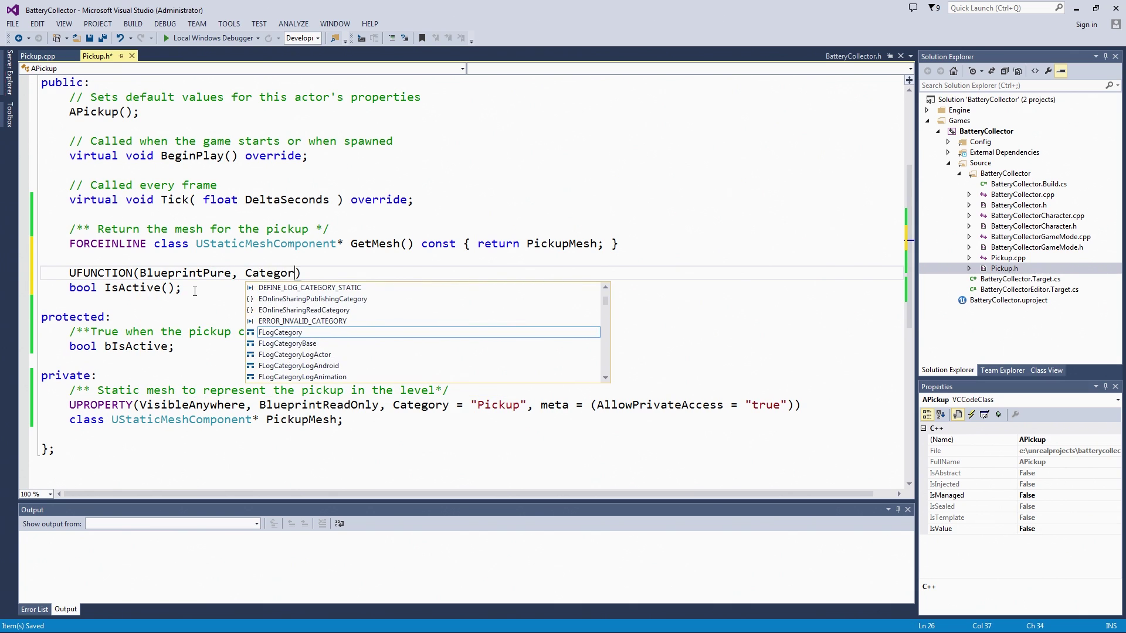
text( = "Pic)
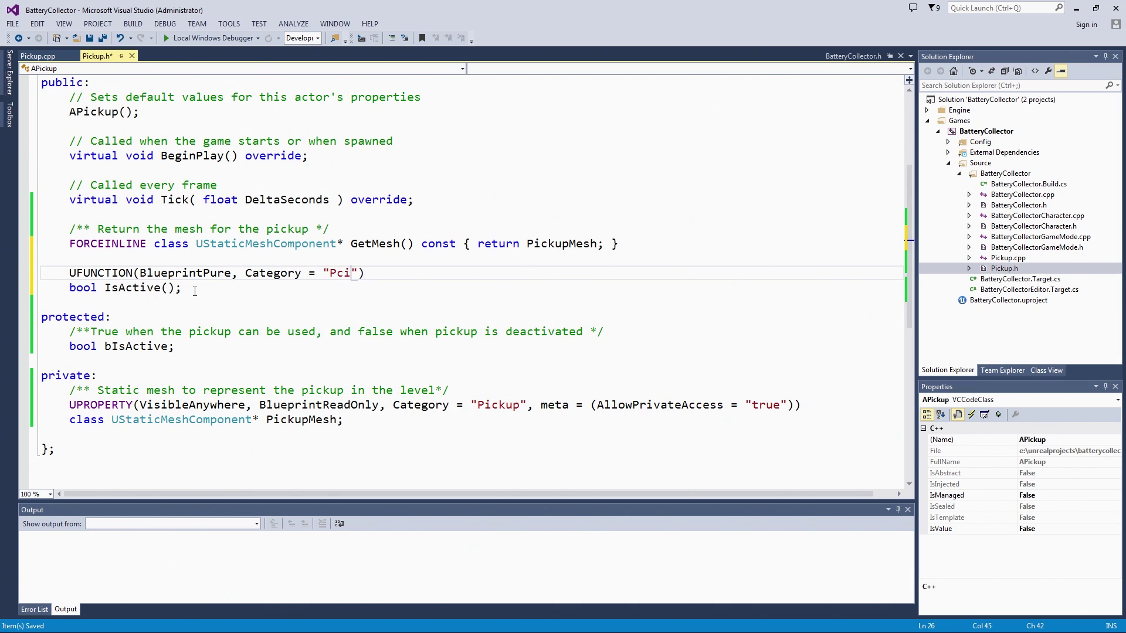
text(kup)
key(Right)
key(Right)
key(Down)
key(Return)
key(Return)
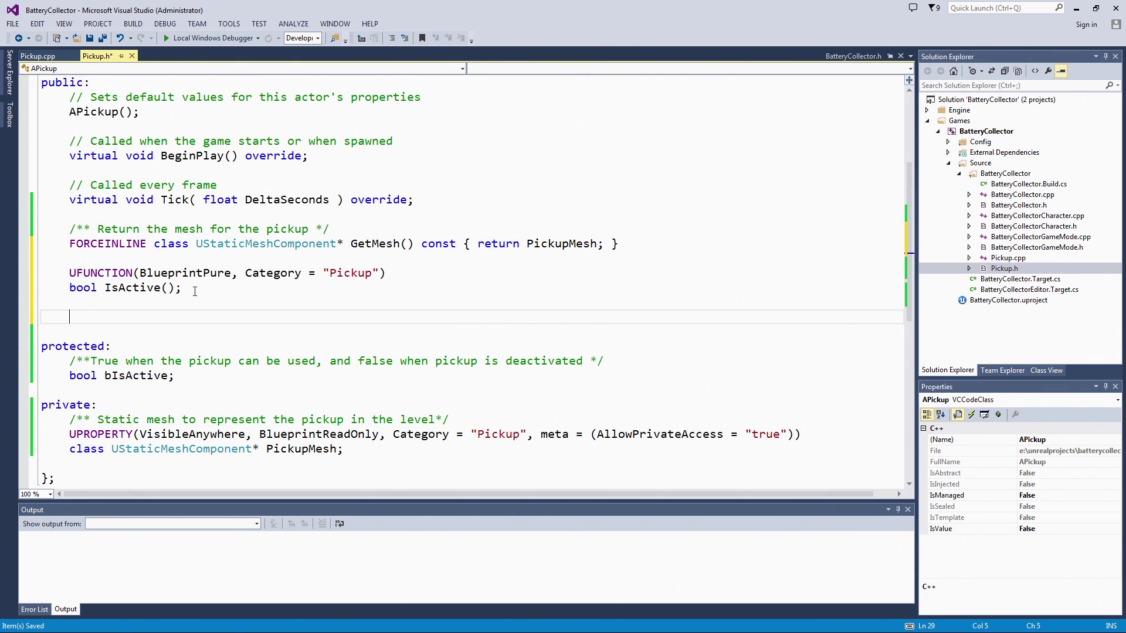
text(void )
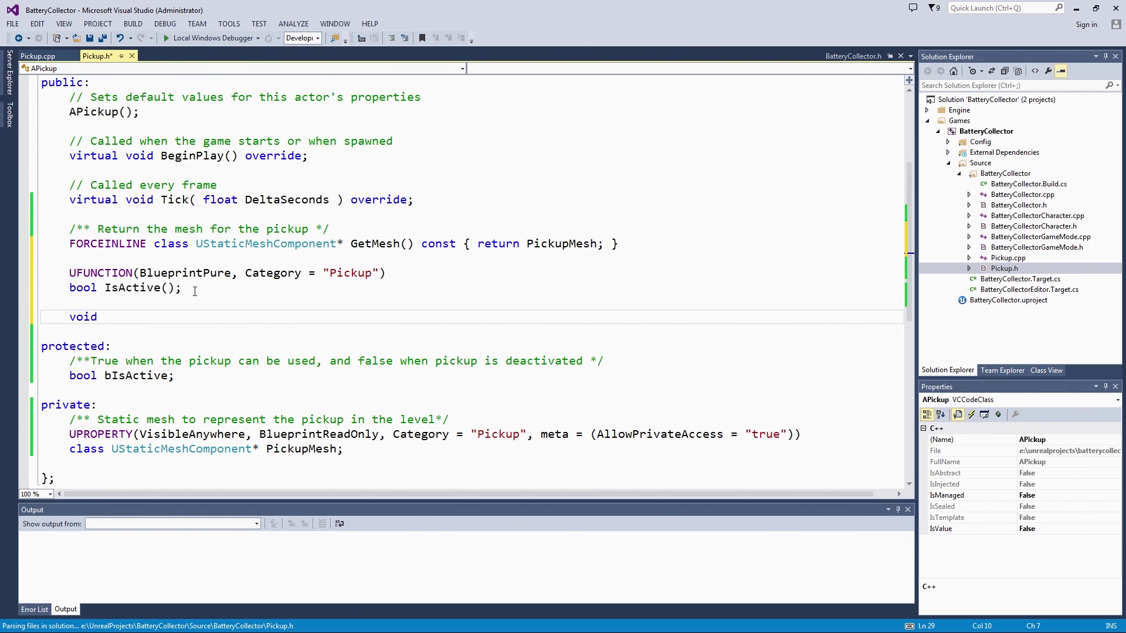
text(SetA)
text(ctive()
text(bool )
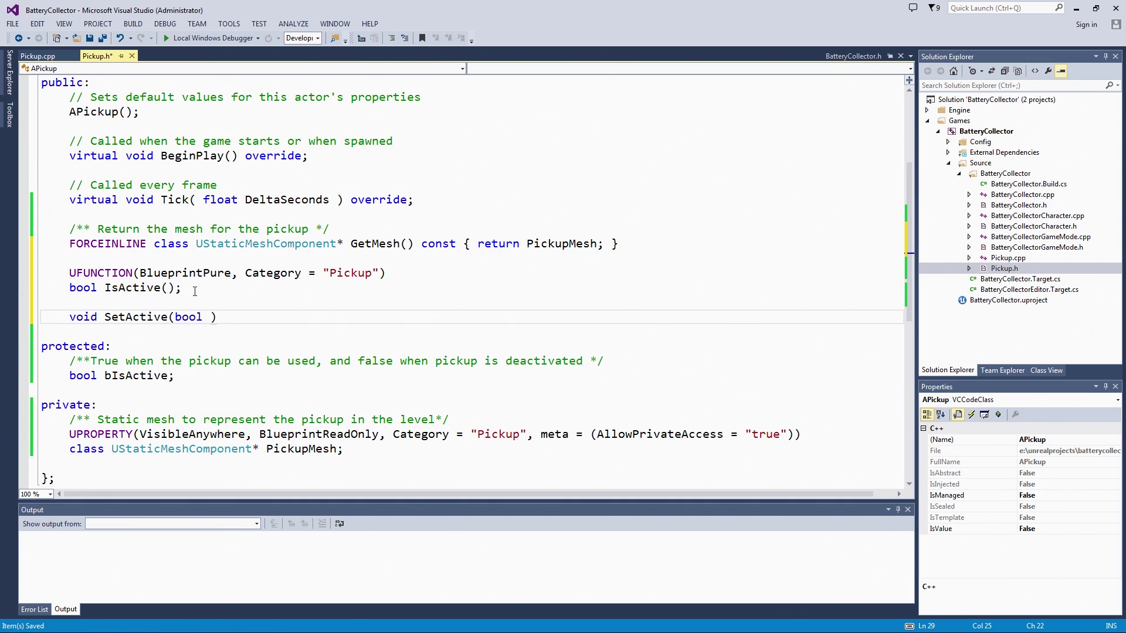
text(PickupS)
text(tate)
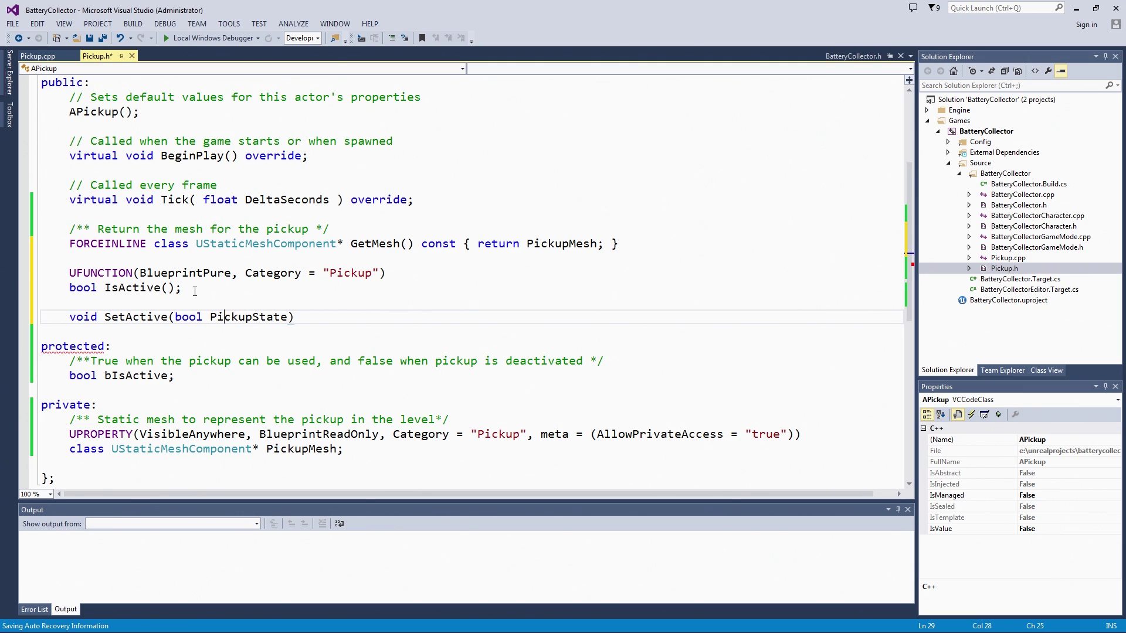
text(New)
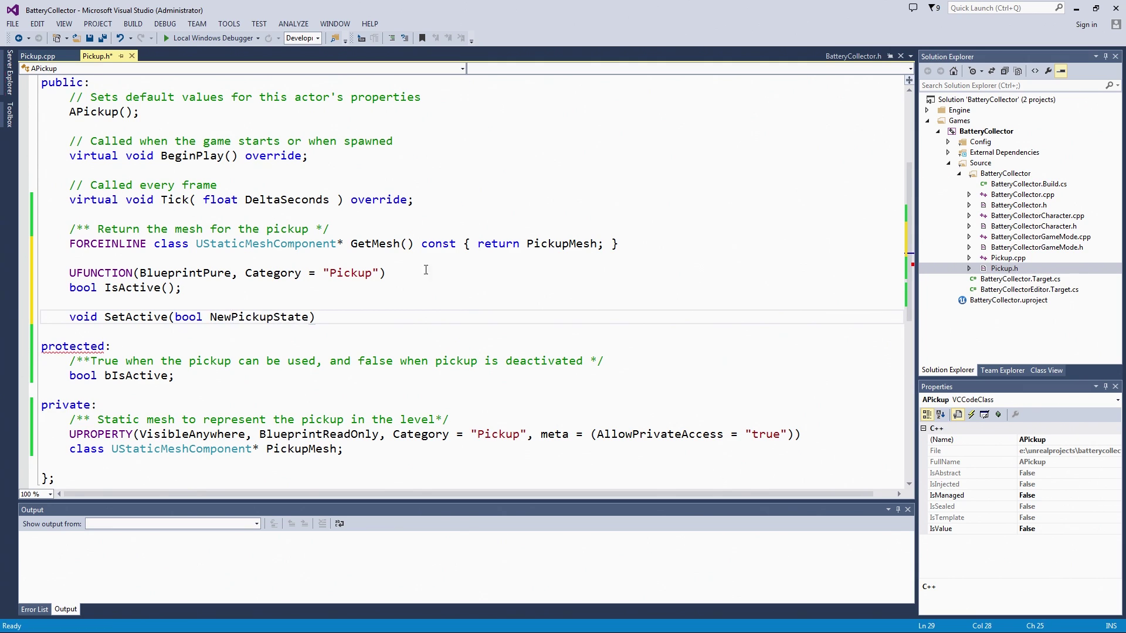
Step: Mark SetActive with UFUNCTION(BlueprintCallable, Category = "Pickup") on the line above it
click(337, 314)
key(Up)
key(Return)
text(U)
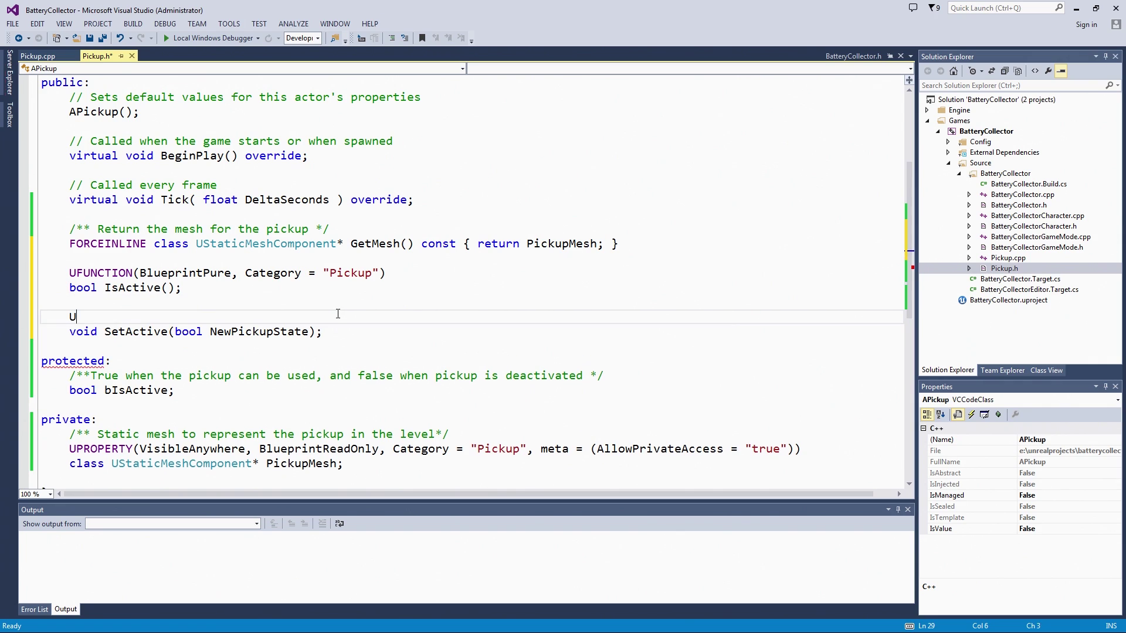
text(FC)
key(BackSpace)
text(UC)
key(BackSpace)
text(NC)
text(TION(Blu)
text(eprintCalla)
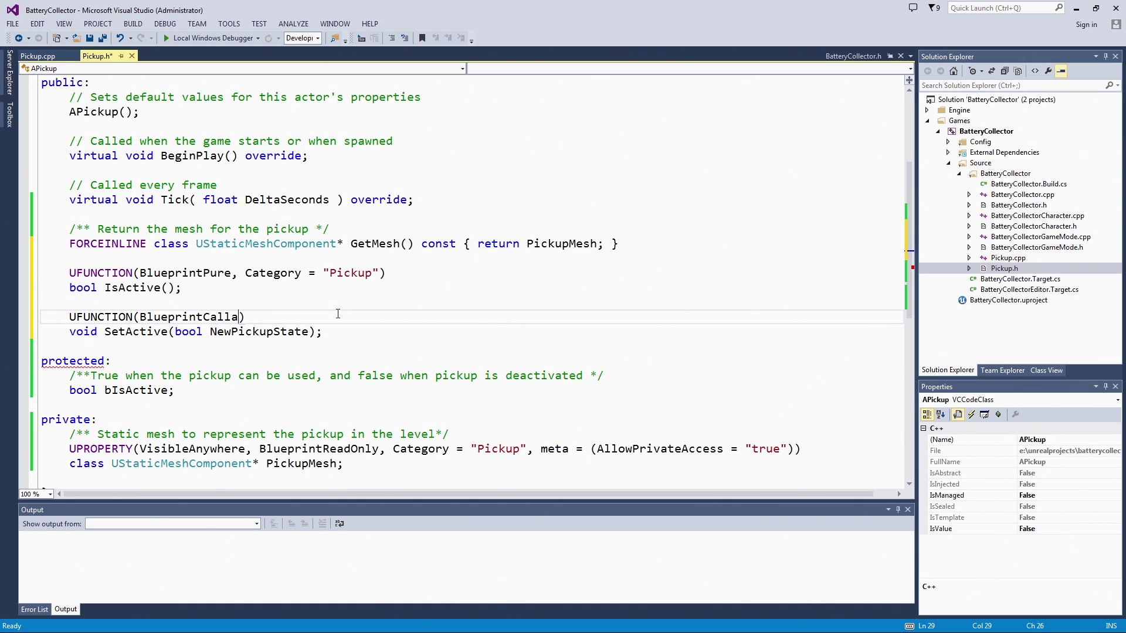
text(ble, )
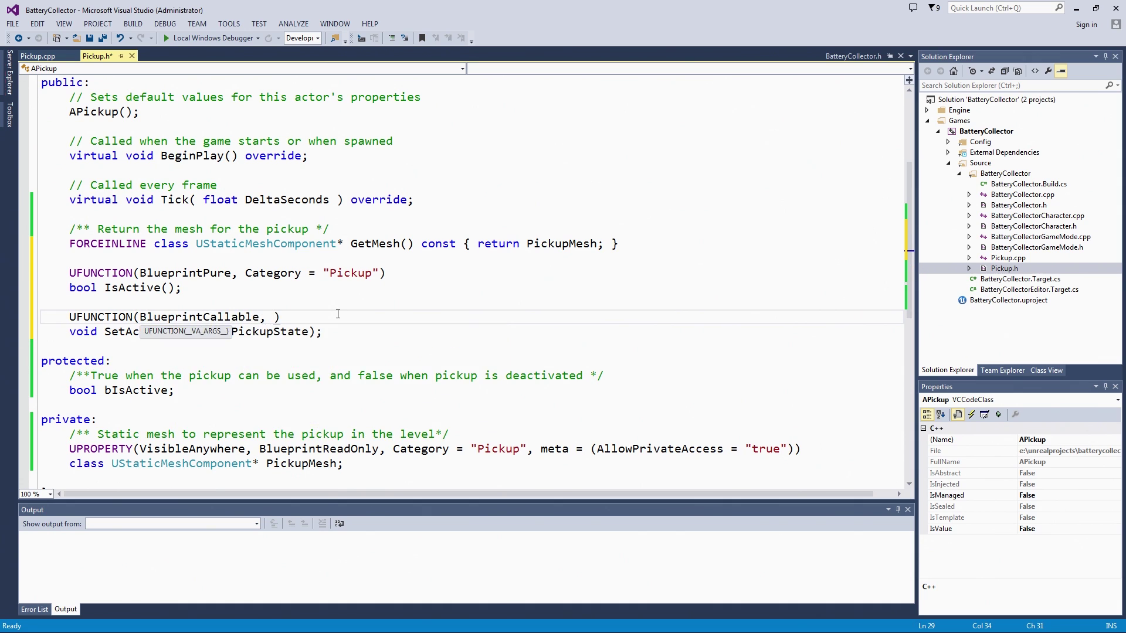
text(Category )
text(= "Pick)
text(up)
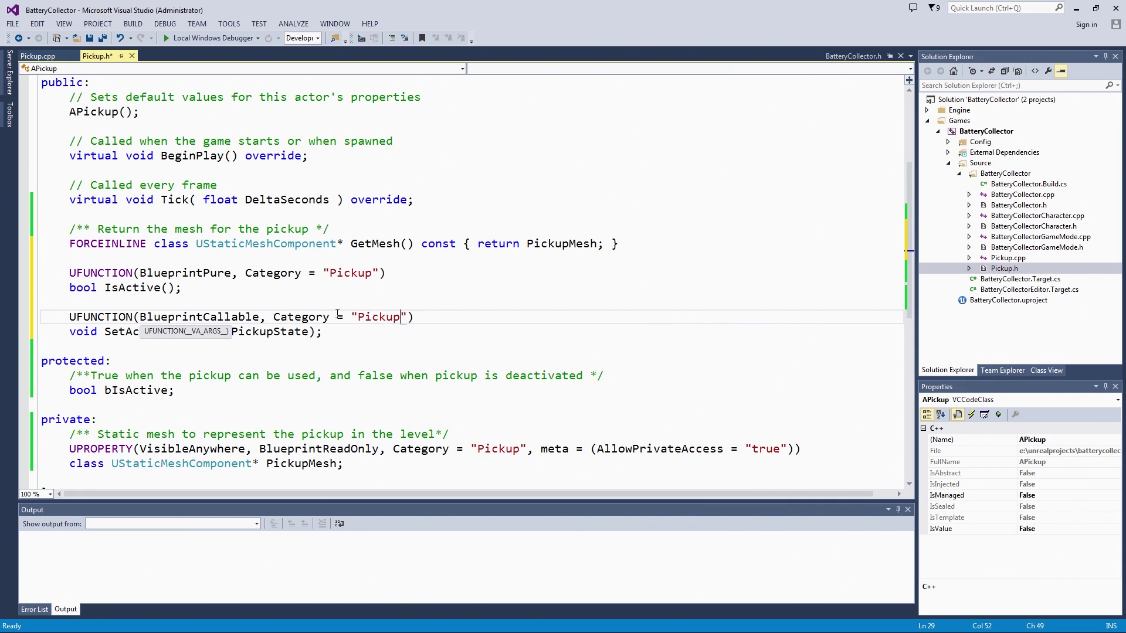
click(176, 301)
click(189, 273)
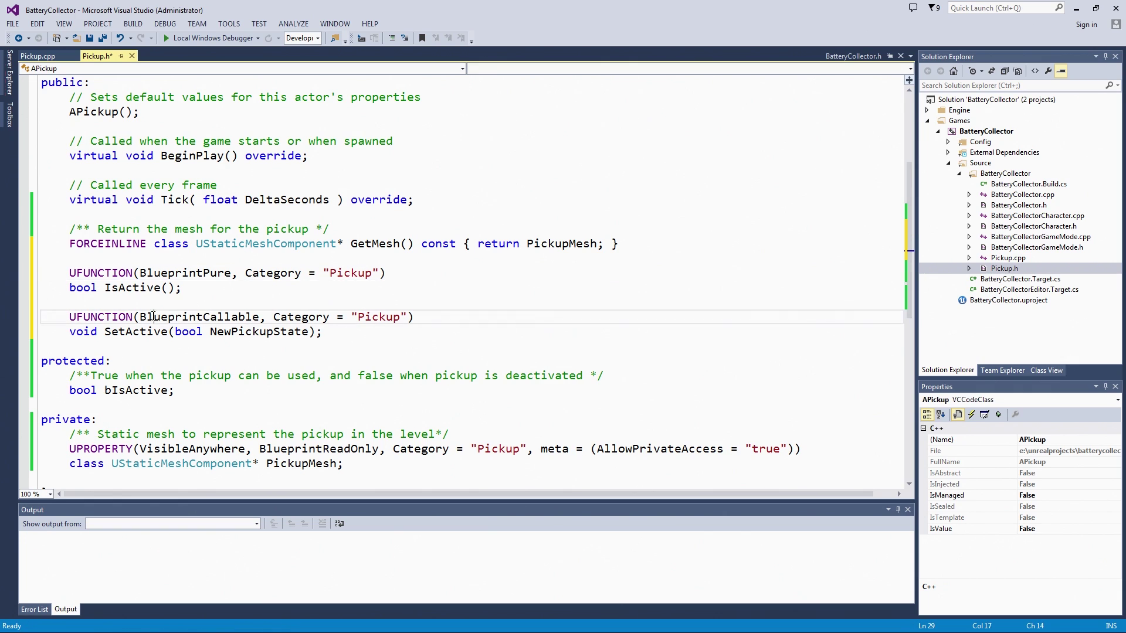
drag(154, 317, 239, 317)
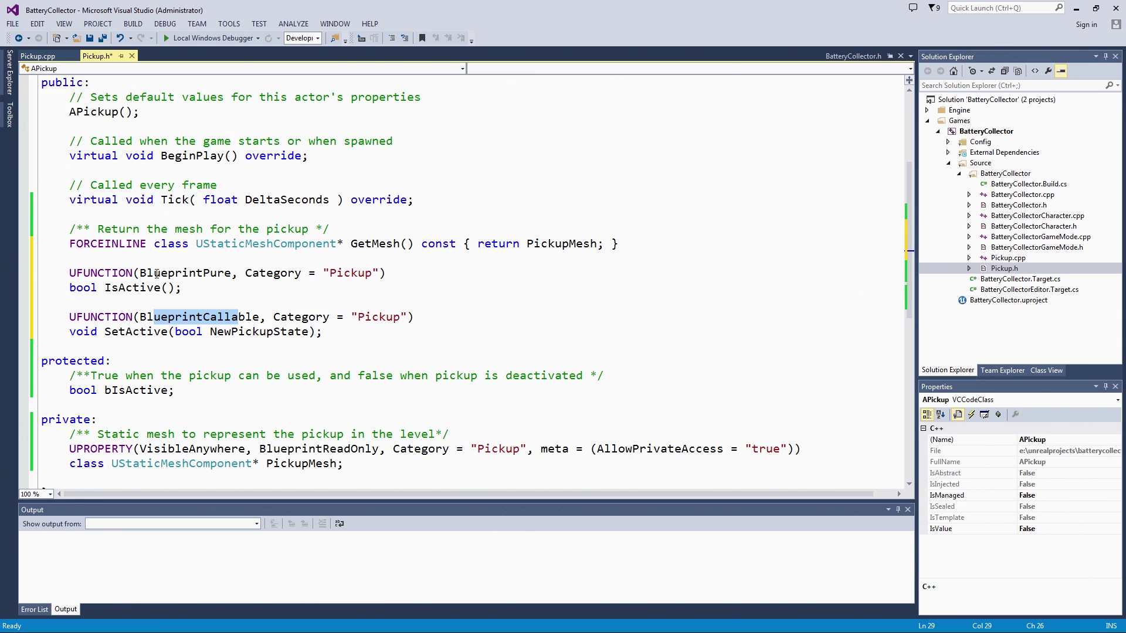
drag(154, 273, 204, 273)
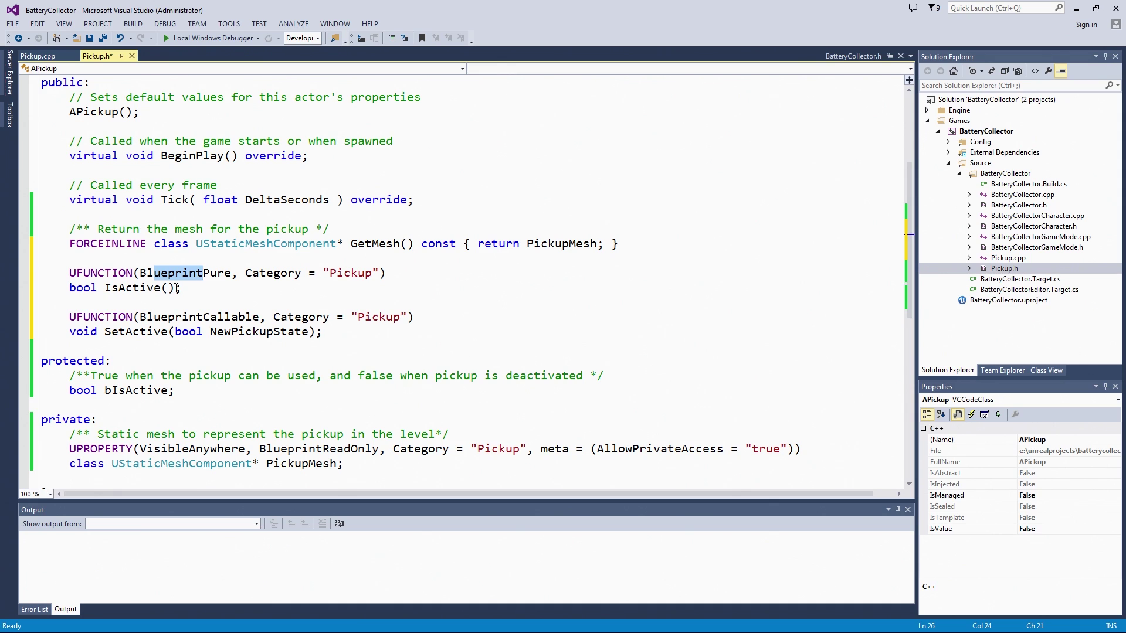
click(189, 273)
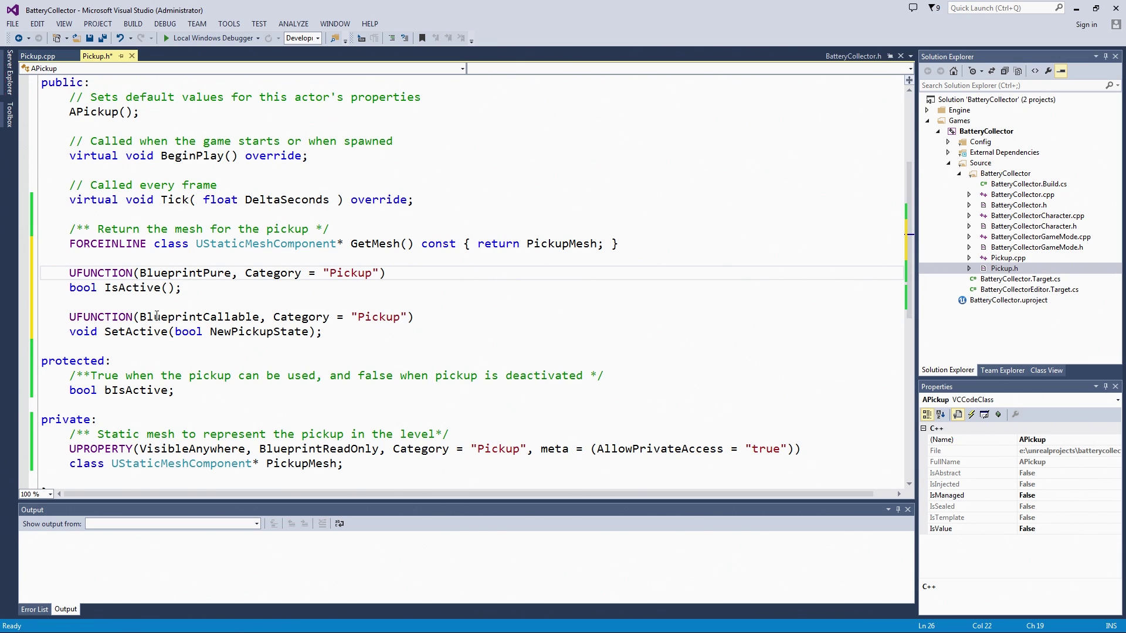
drag(154, 317, 239, 317)
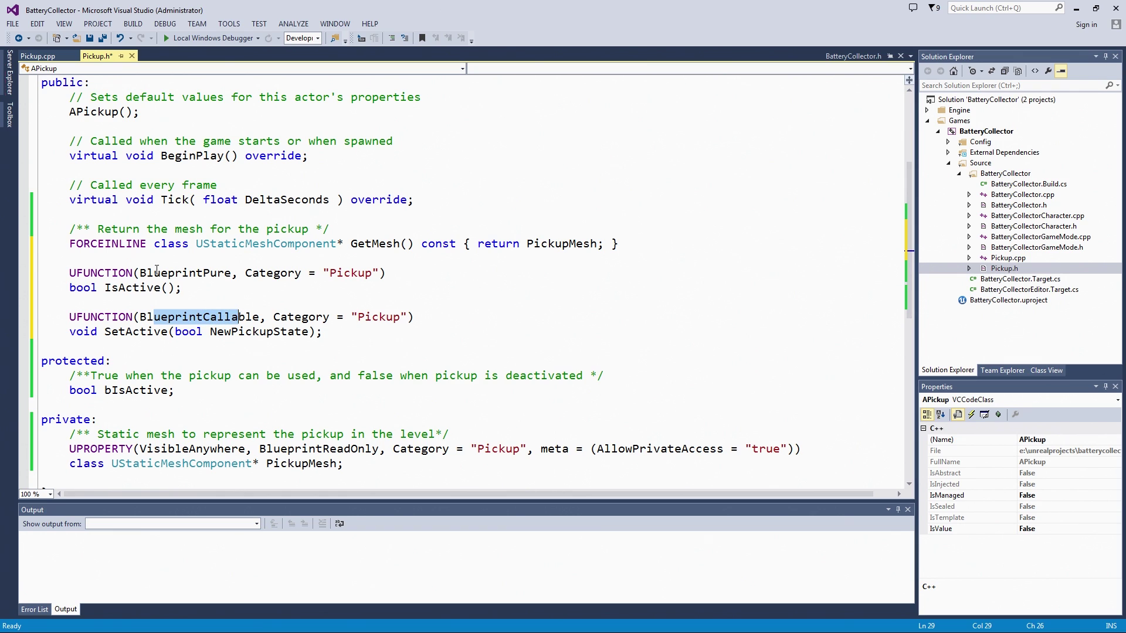
drag(154, 273, 204, 272)
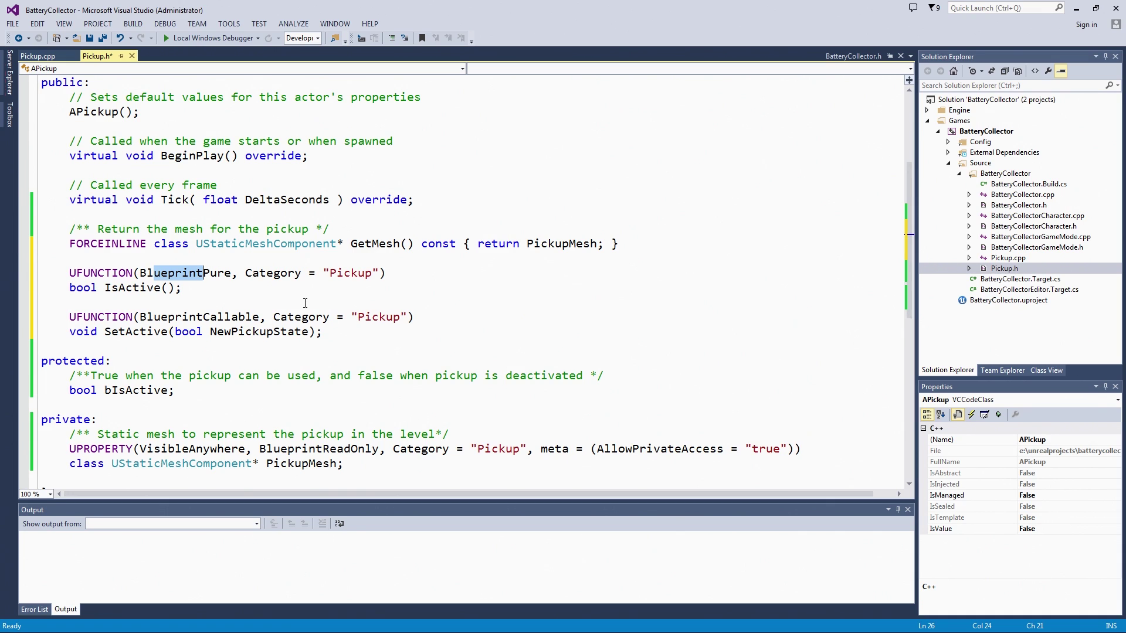
Step: Write a /** */ doc comment above the IsActive declaration
click(114, 258)
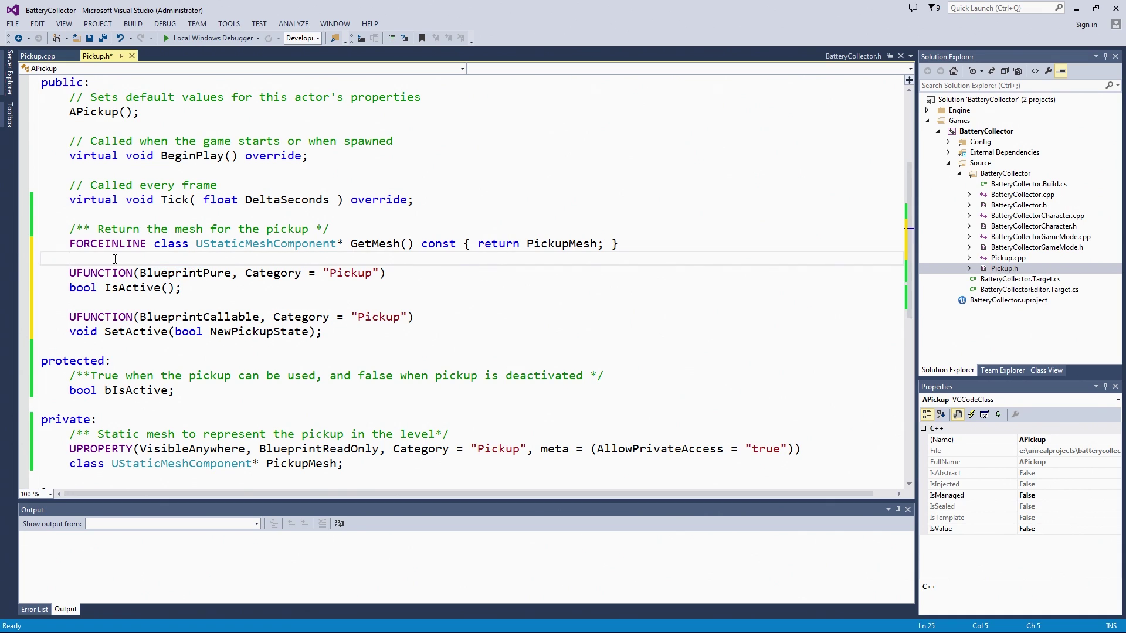
key(Return)
text(/)
text(** */)
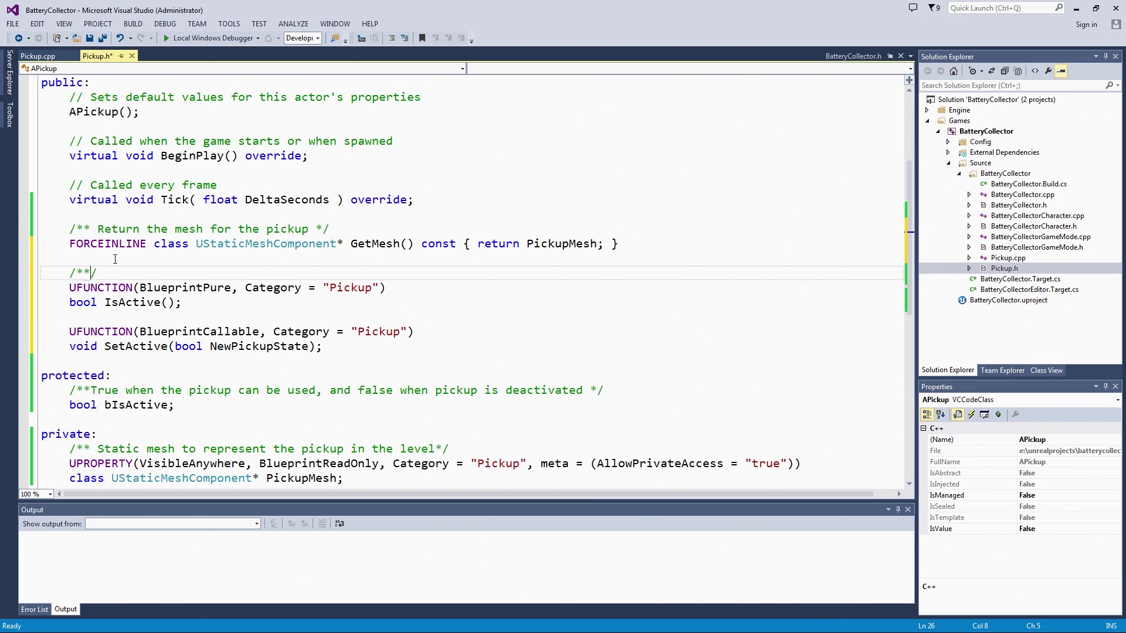
key(Left)
key(Left)
text(Return whe)
text(ther or not the )
text(pickup is a)
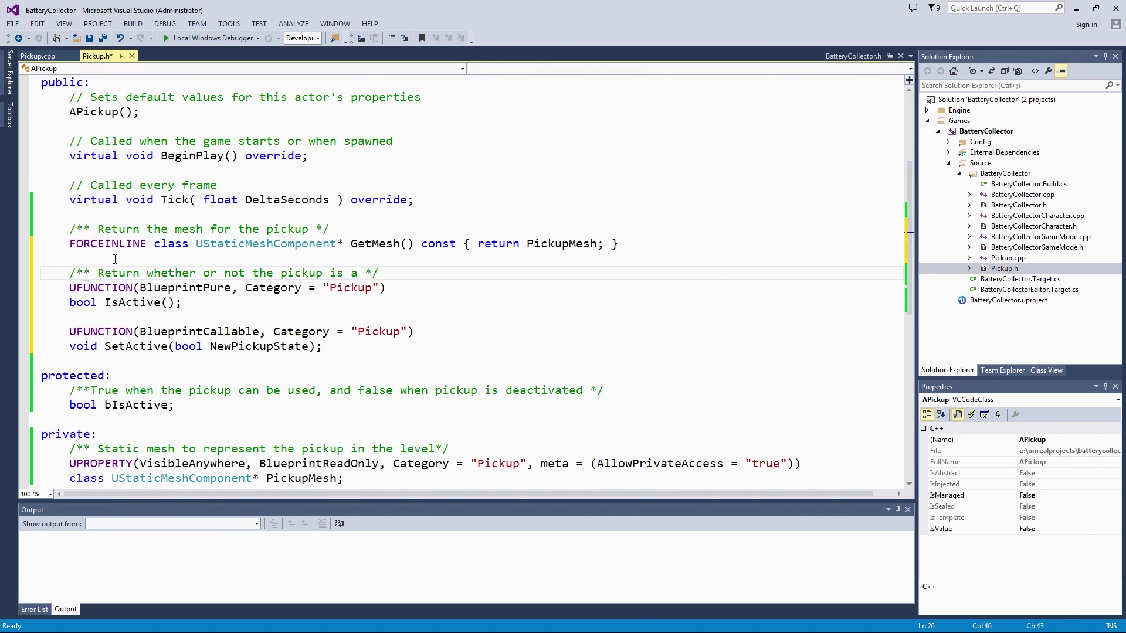
text(ctive)
Step: Comment SetActive as letting other classes safely change the active state, then save Pickup.h
key(Down)
key(Down)
key(Down)
key(Return)
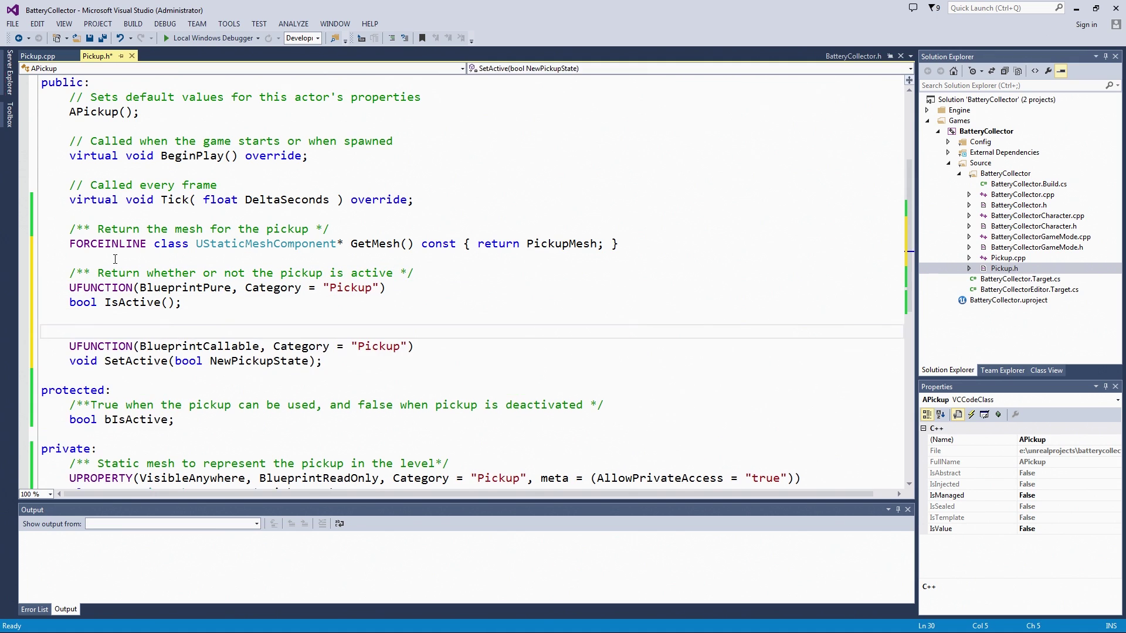
text(/** */)
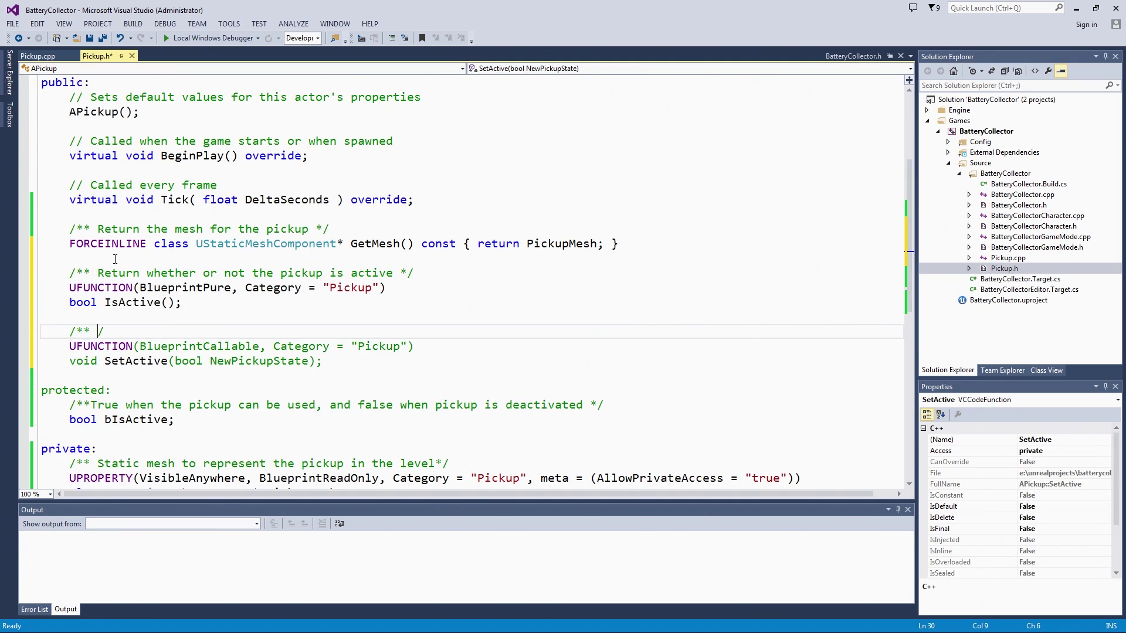
key(Left)
text(Allo)
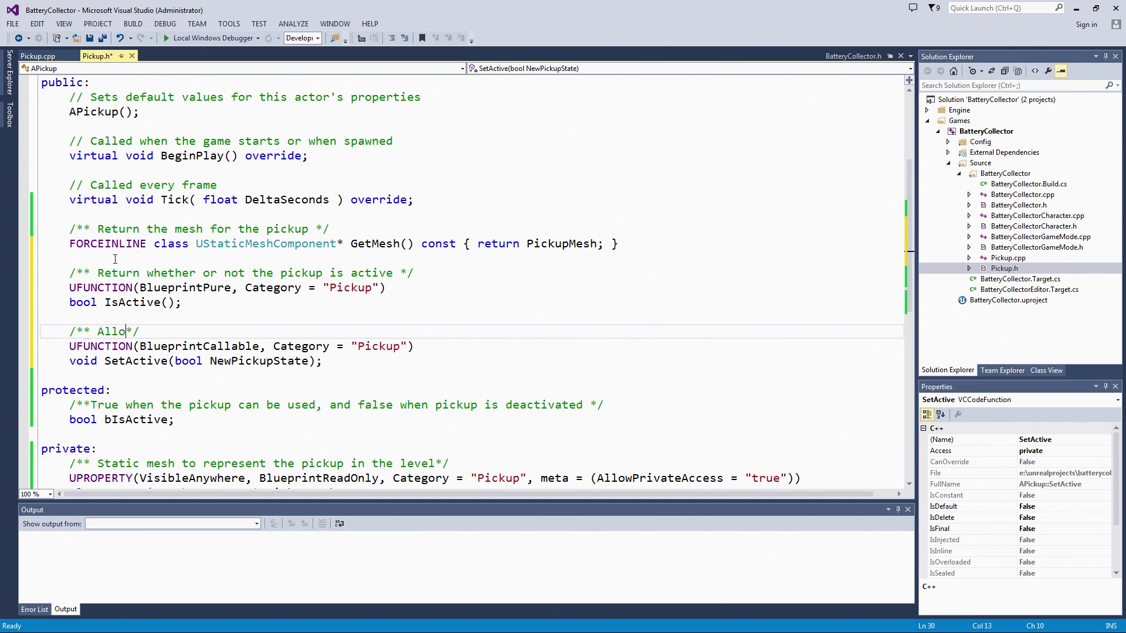
text(ws other classes to )
text(safely cha)
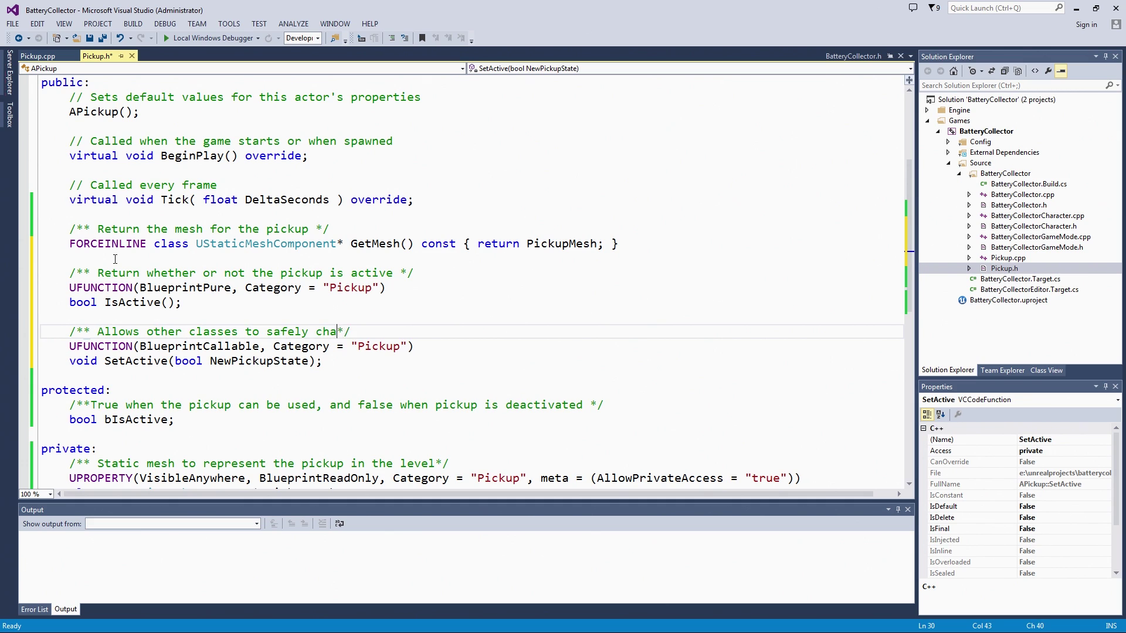
text(nge whther)
key(BackSpace)
key(BackSpace)
key(BackSpace)
text(eh)
key(BackSpace)
text(ther or not )
text(pickup )
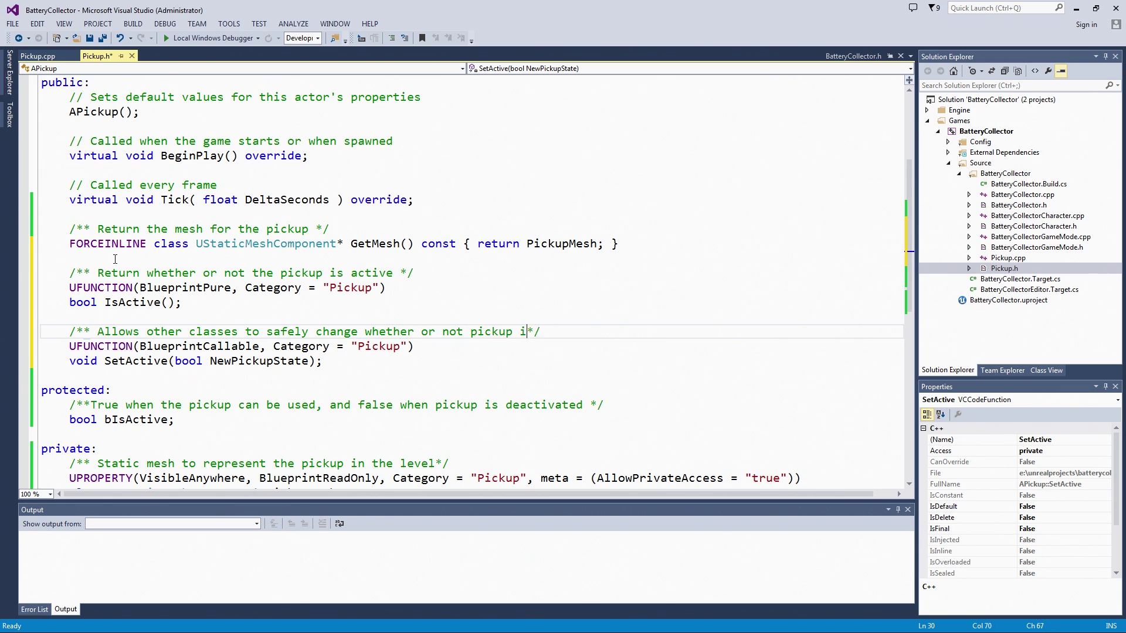
text(is active)
key(ctrl+s)
scroll(227, 302, down, 1)
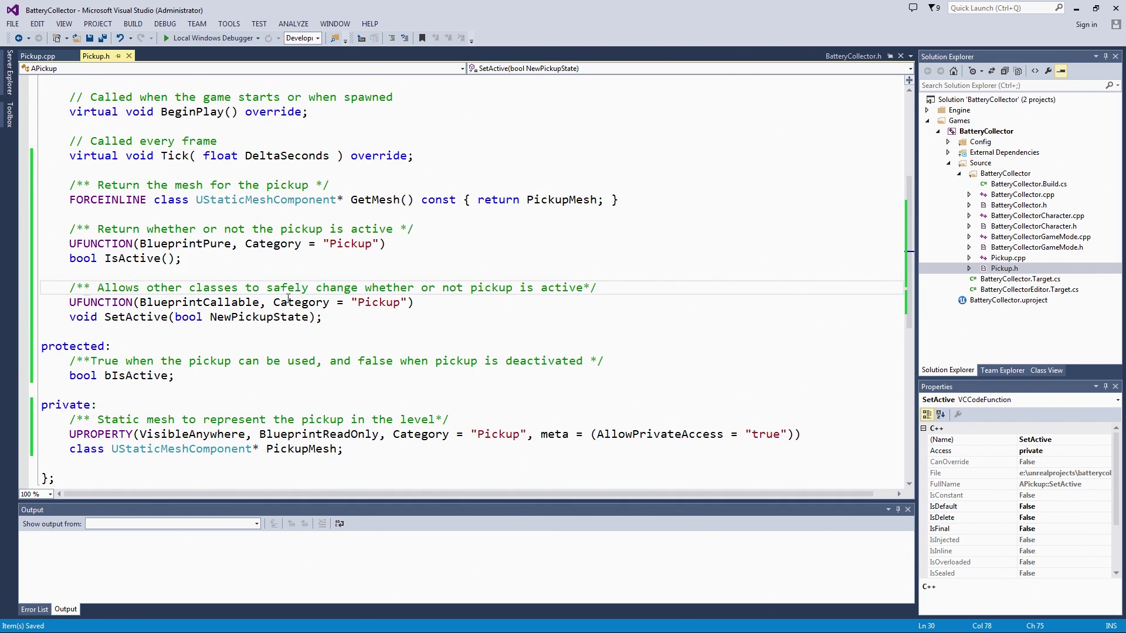
Step: Define IsActive() returning bIsActive below the Tick function in Pickup.cpp
click(39, 56)
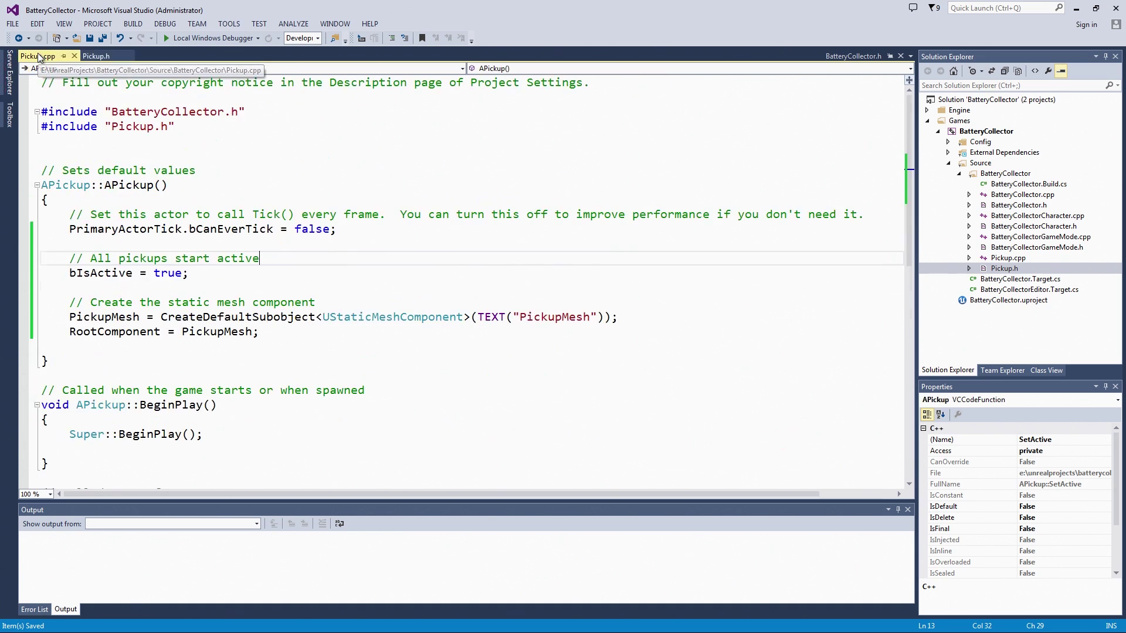
scroll(158, 264, down, 4)
scroll(70, 339, down, 2)
click(87, 312)
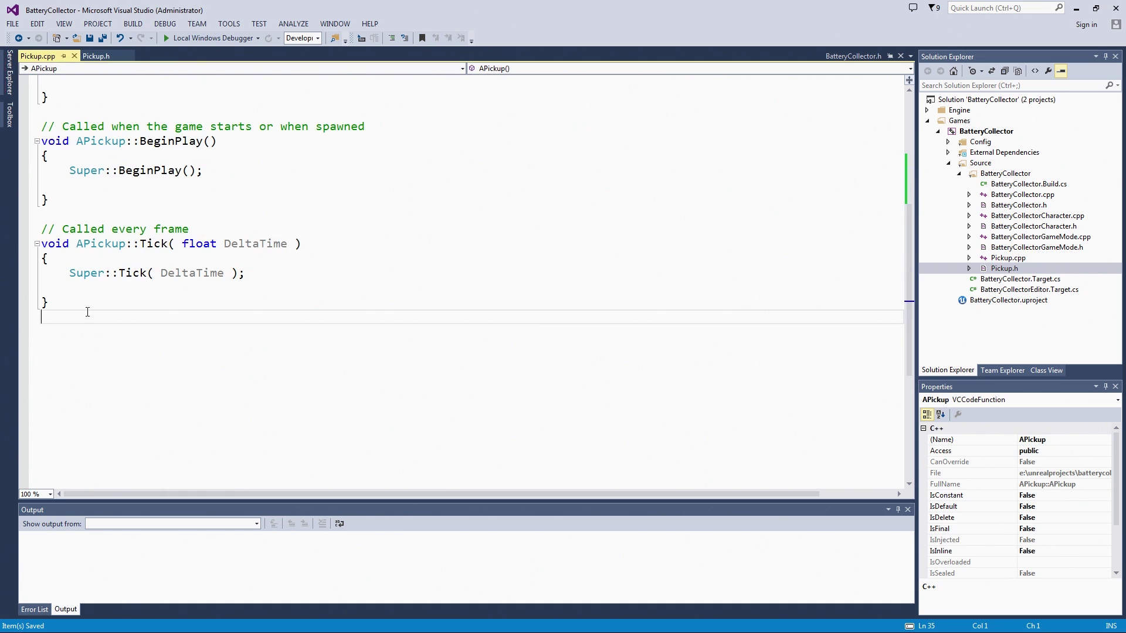
key(Return)
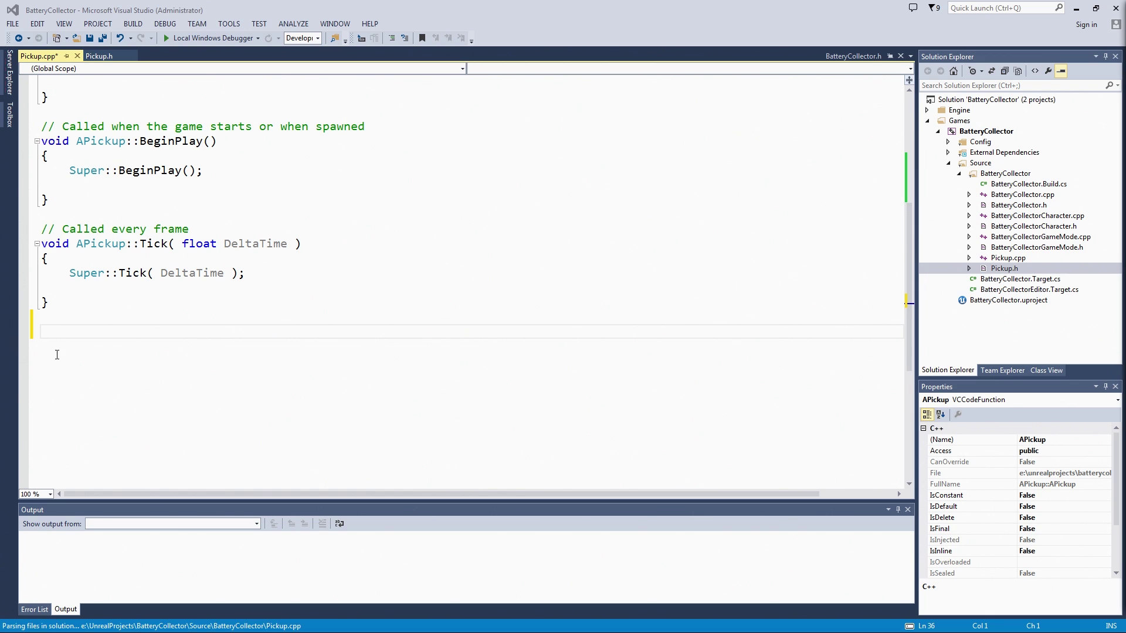
text(b)
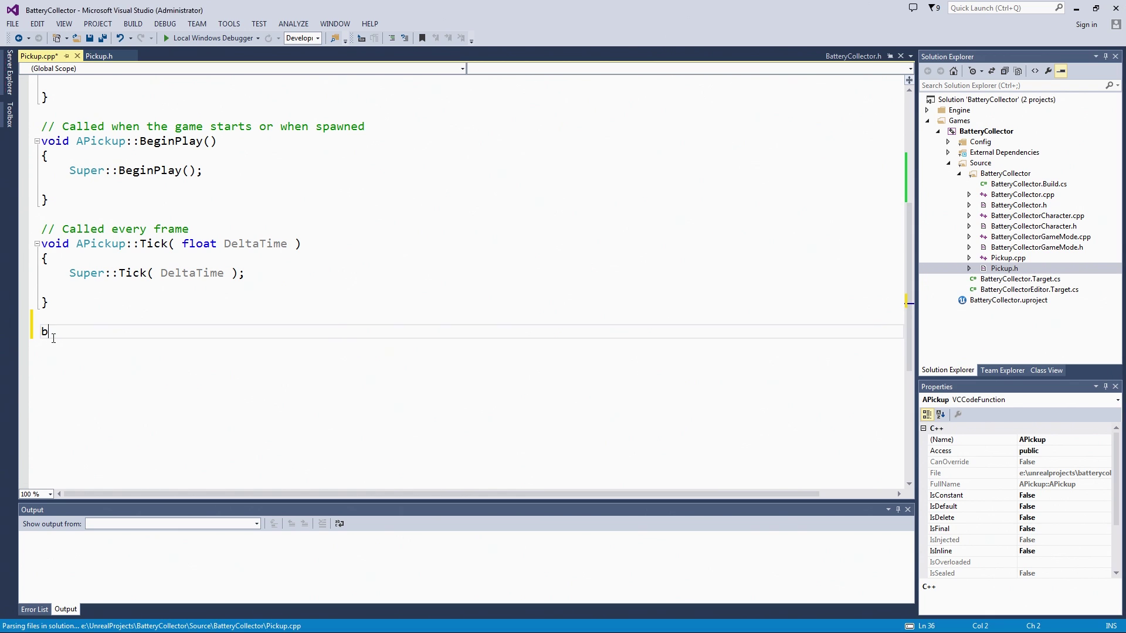
text(ool )
text(APickup::)
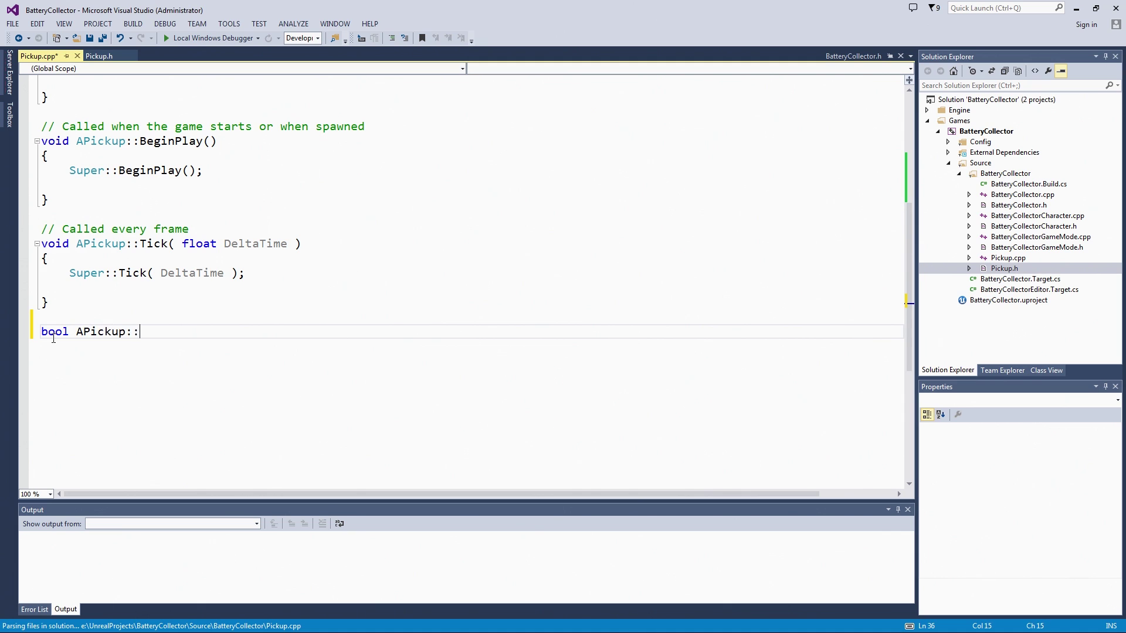
text(IsActive)
text(())
key(Return)
text({)
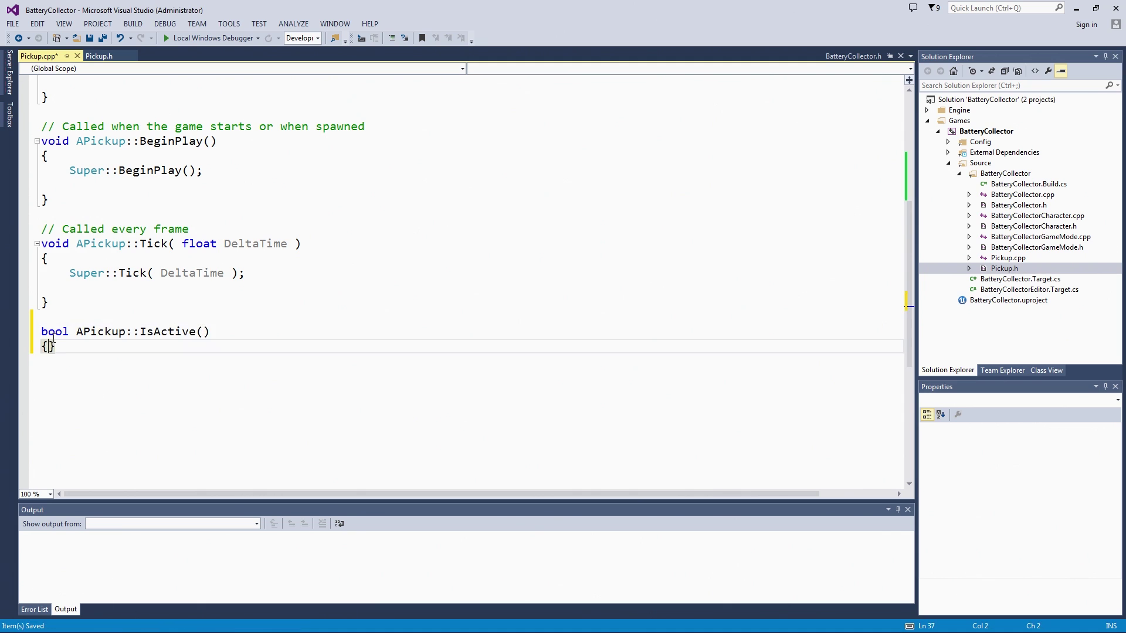
key(Return)
text(return )
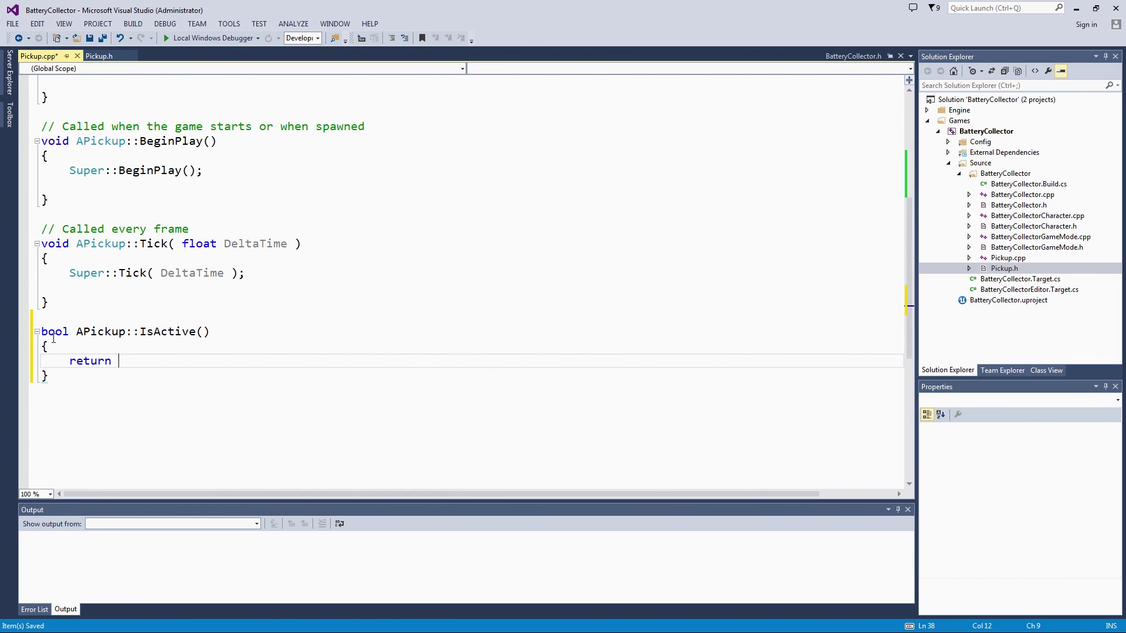
text(bIsActiv)
text(e;)
key(Down)
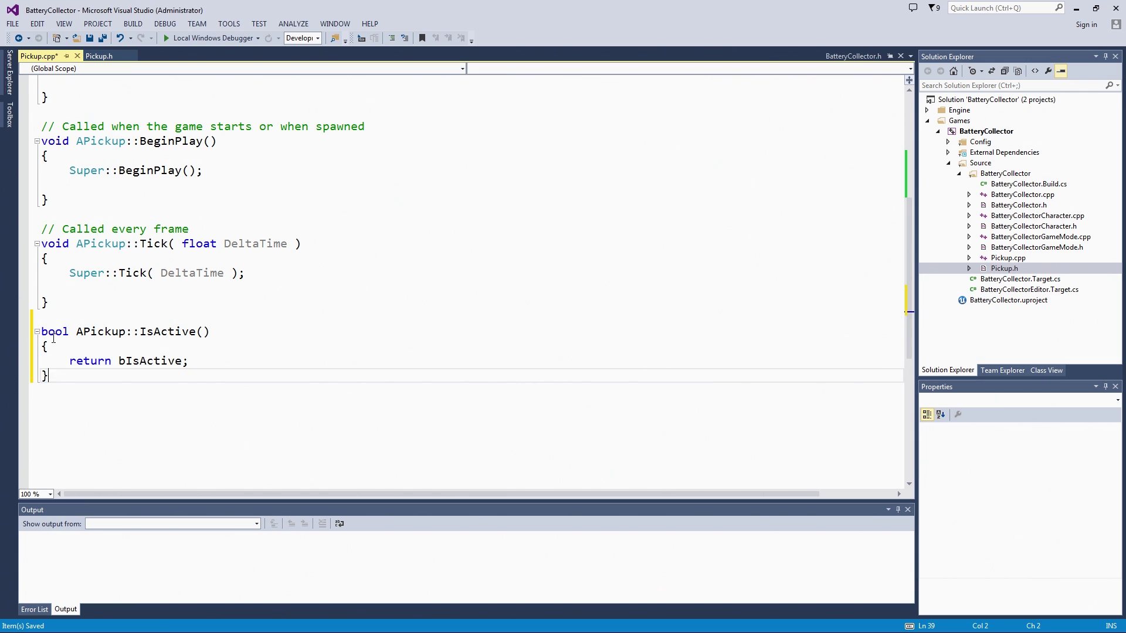
key(Return)
key(Return)
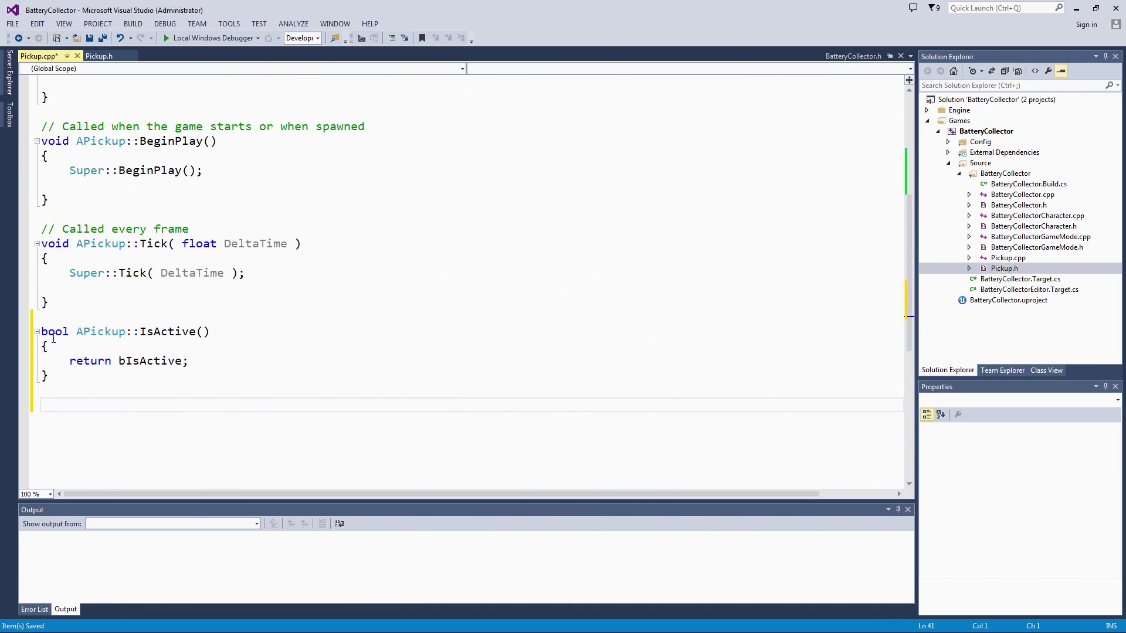
text(void A)
text(pi)
Step: Define void APickup::SetActive(bool NewPickupState) setting bIsActive = NewPickupState, and save Pickup.cpp
key(BackSpace)
key(BackSpace)
text(Pick)
text(up::)
text(SetActive)
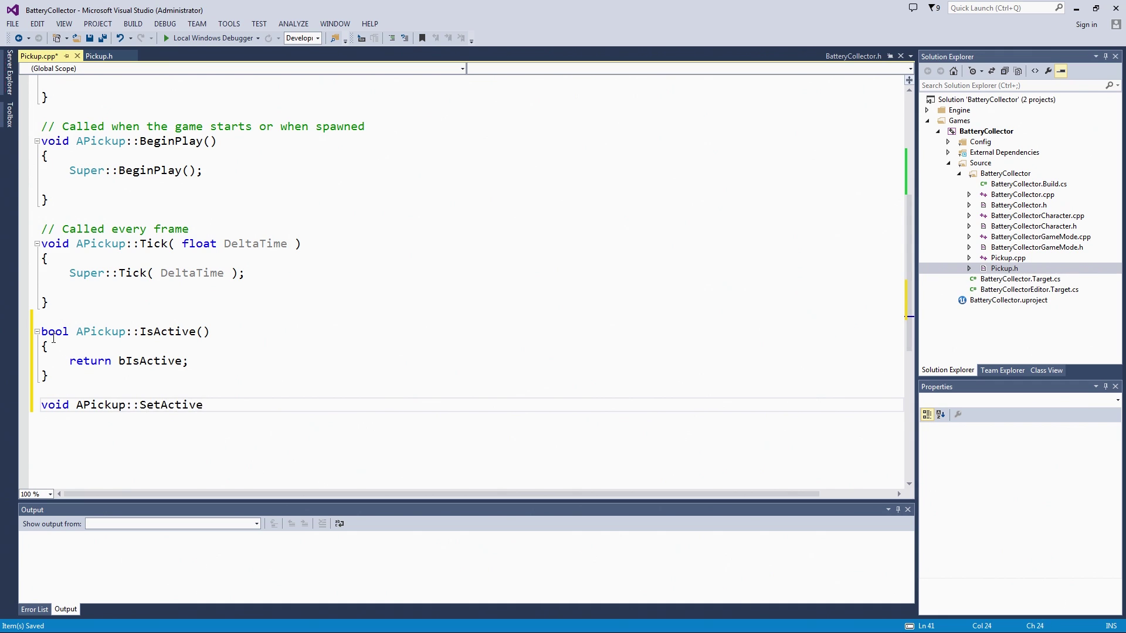
text((bo)
text(ol NewPi)
text(ckupState)
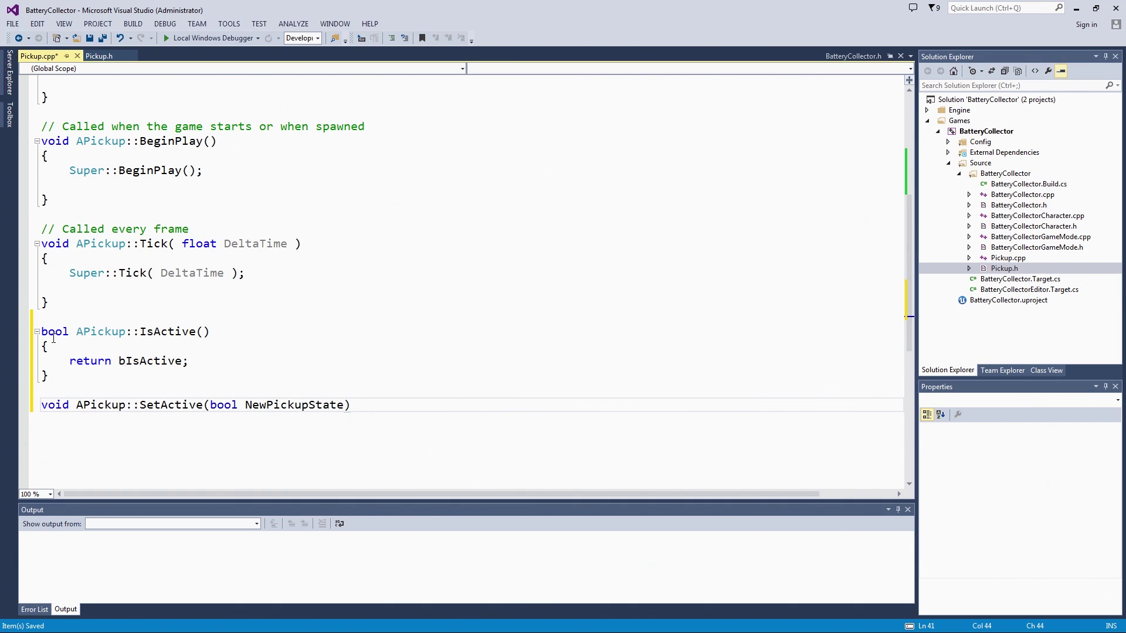
key(Return)
text({)
key(Return)
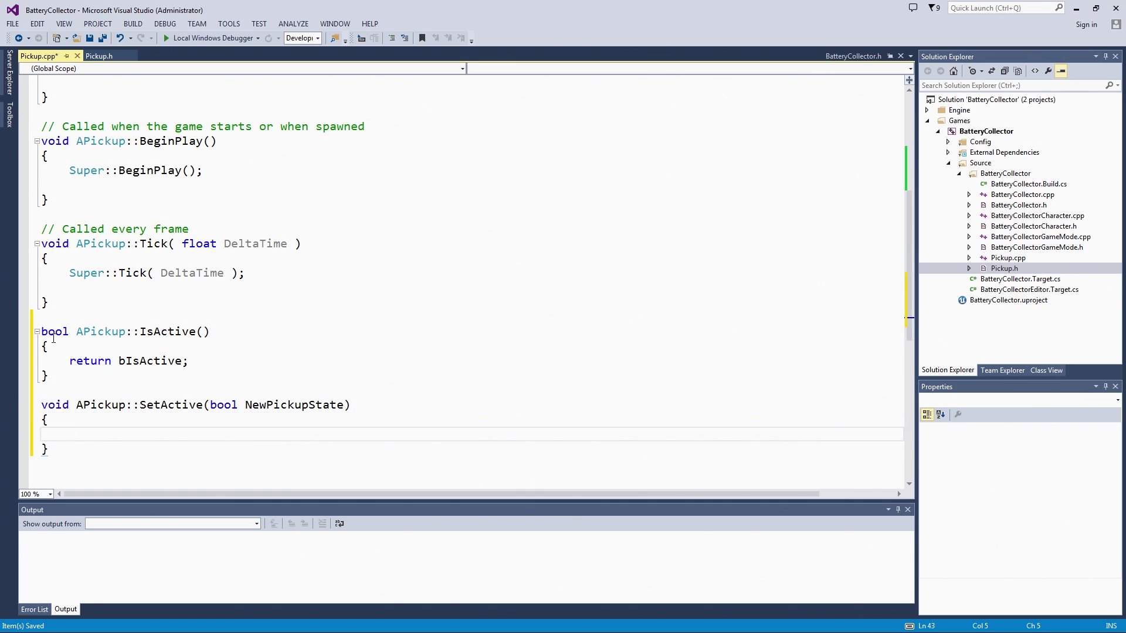
text(bIs)
text(Activ)
text(NewPick)
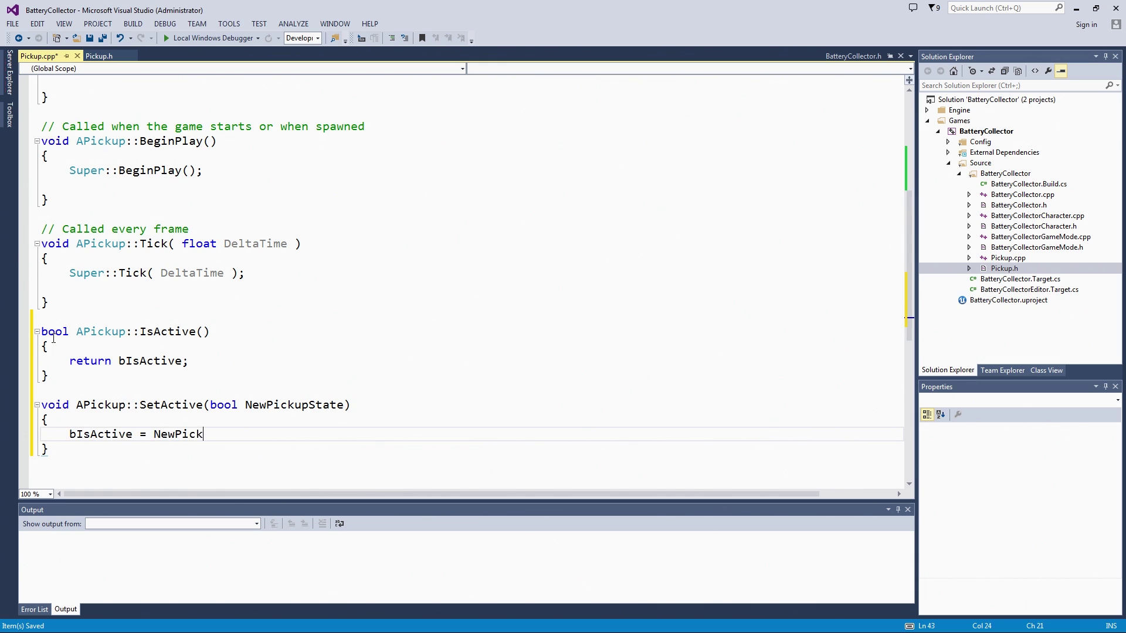
text(upStagta;)
key(BackSpace)
key(BackSpace)
key(BackSpace)
text(te;)
key(Return)
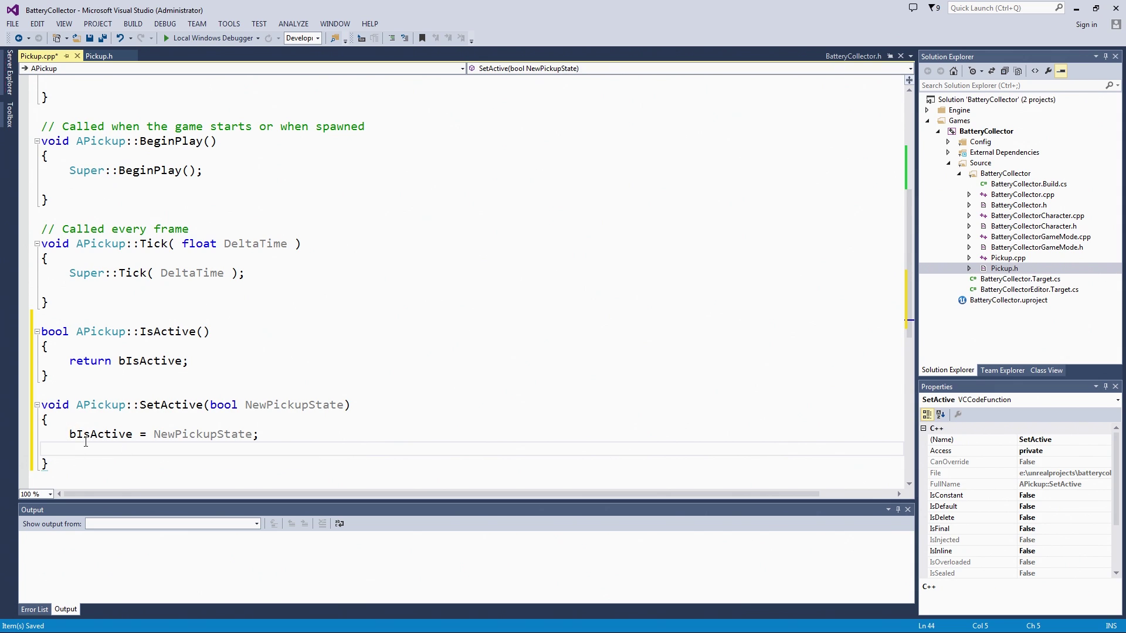
key(BackSpace)
key(BackSpace)
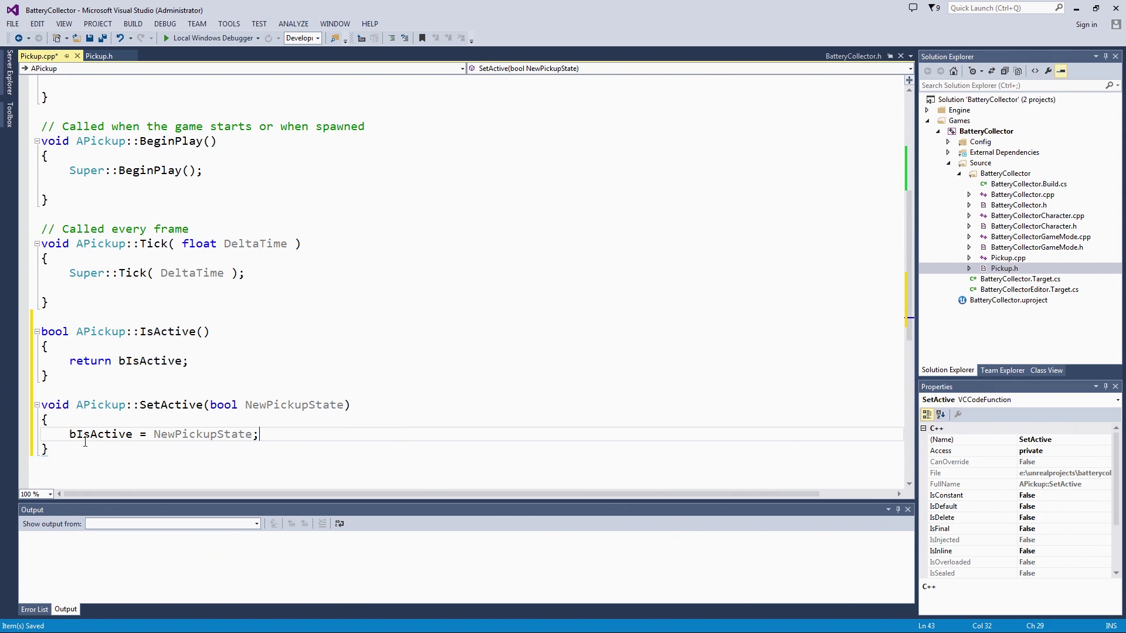
key(ctrl+s)
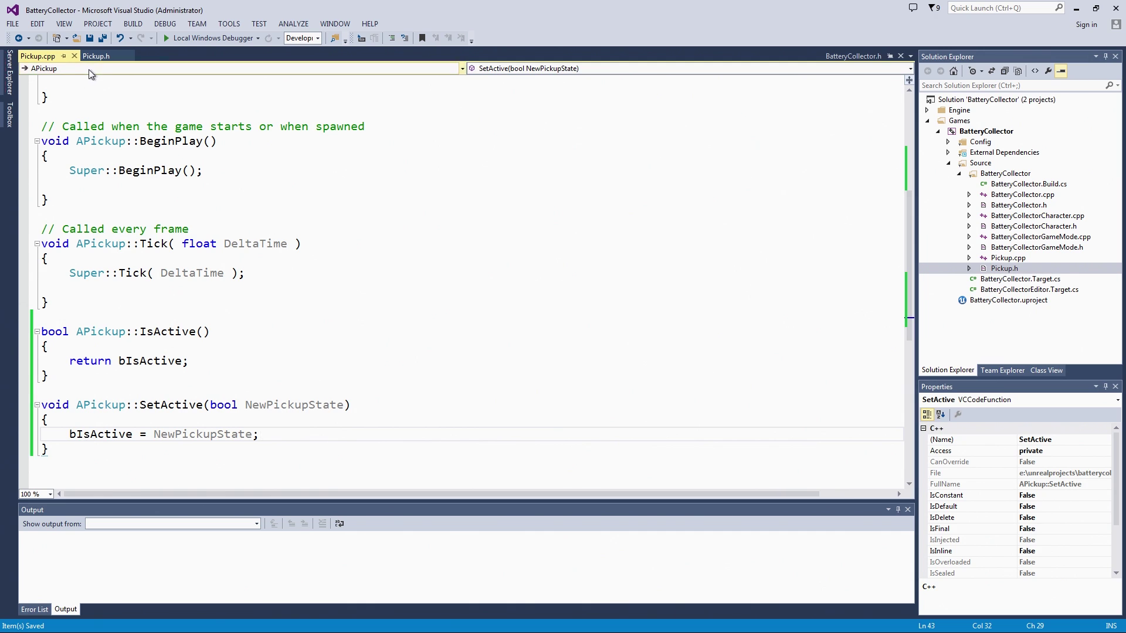
Step: Label IsActive '// Returns active state' and SetActive '// Changes active state' in Pickup.cpp
click(83, 301)
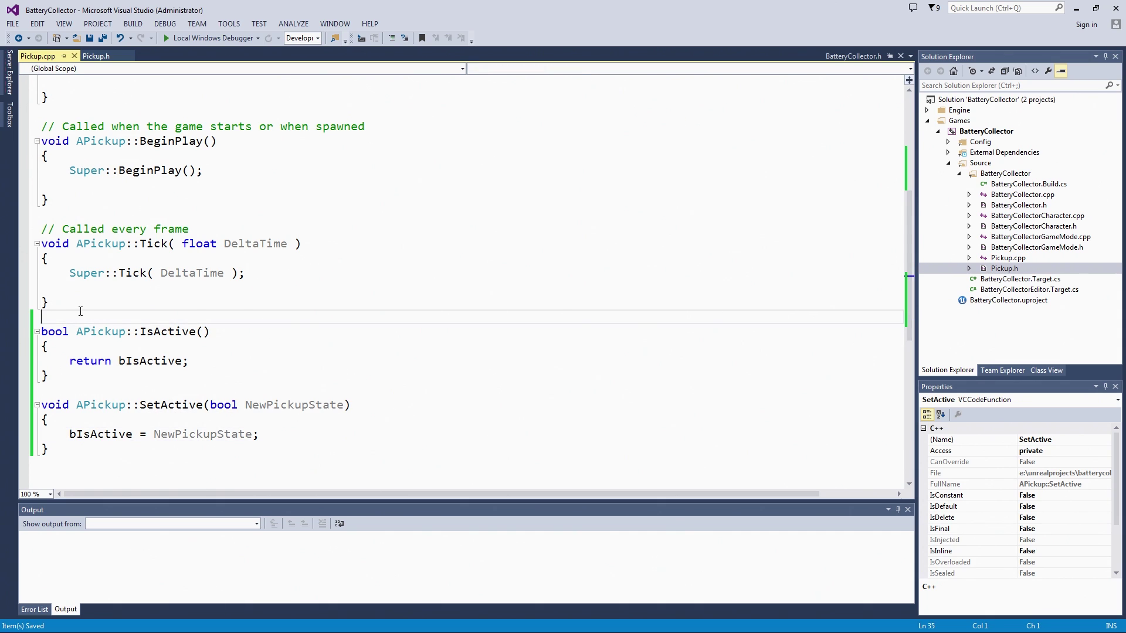
key(Return)
text(// Retur)
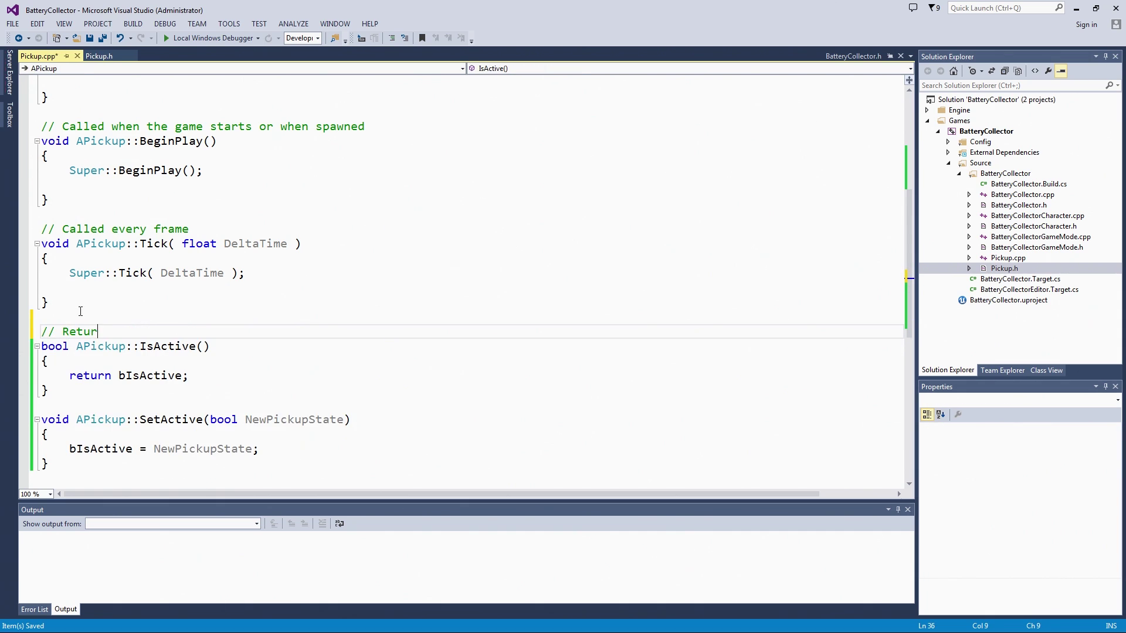
text(ns active state)
key(Down)
key(Down)
key(Down)
key(Down)
key(Down)
key(Return)
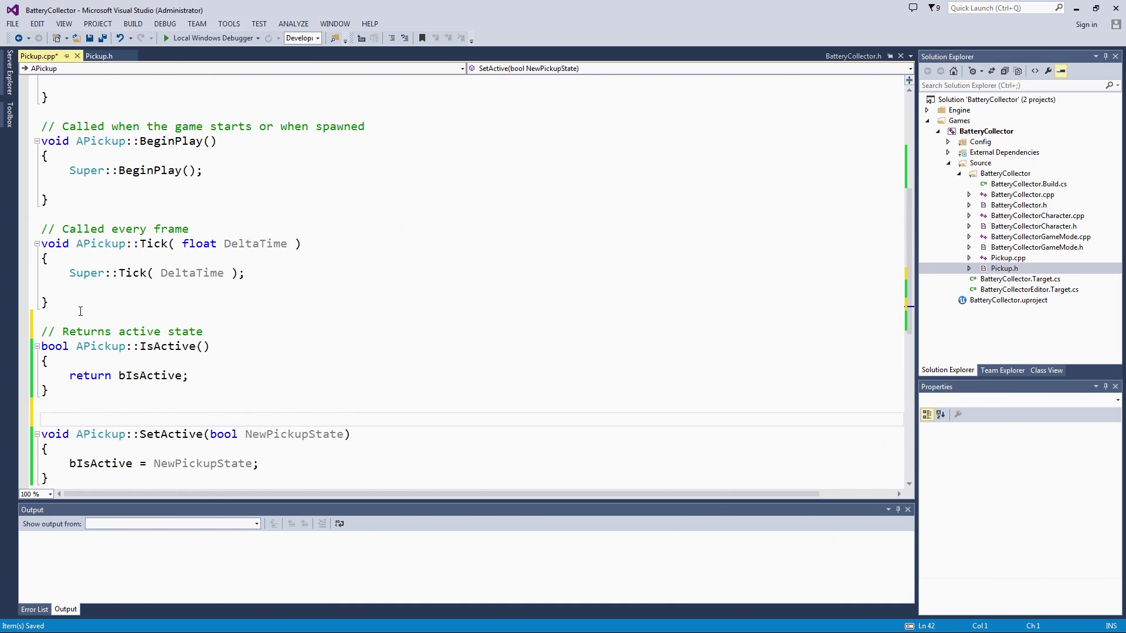
text(Changes )
text(act)
key(BackSpace)
text(tive )
text(state)
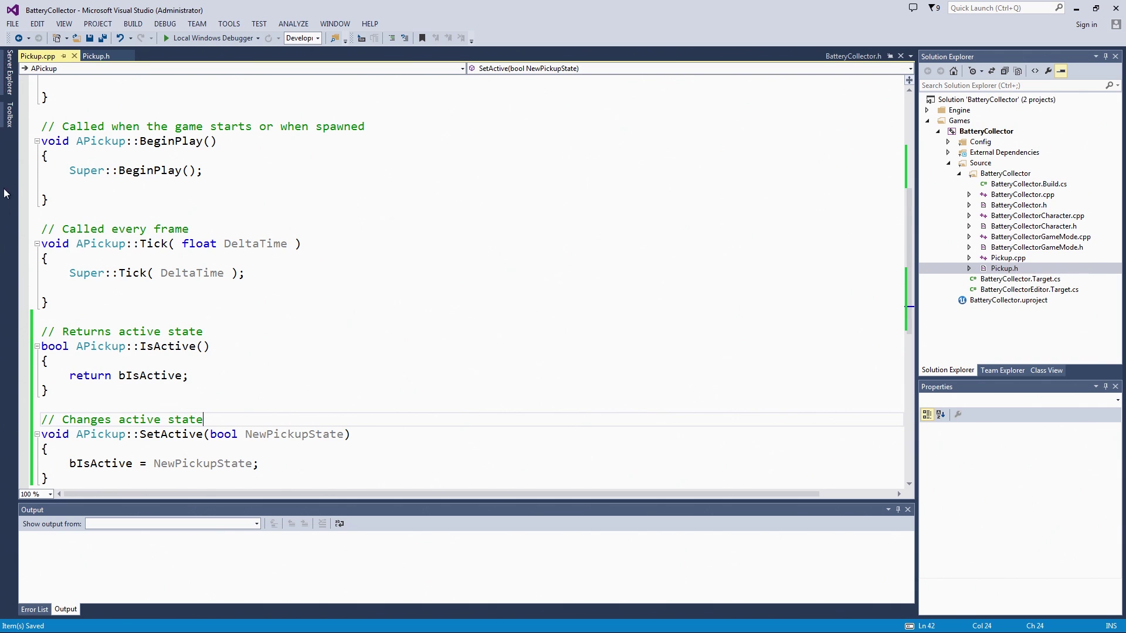
Step: Review the declarations in Pickup.h, then switch back to Unreal Editor
click(101, 55)
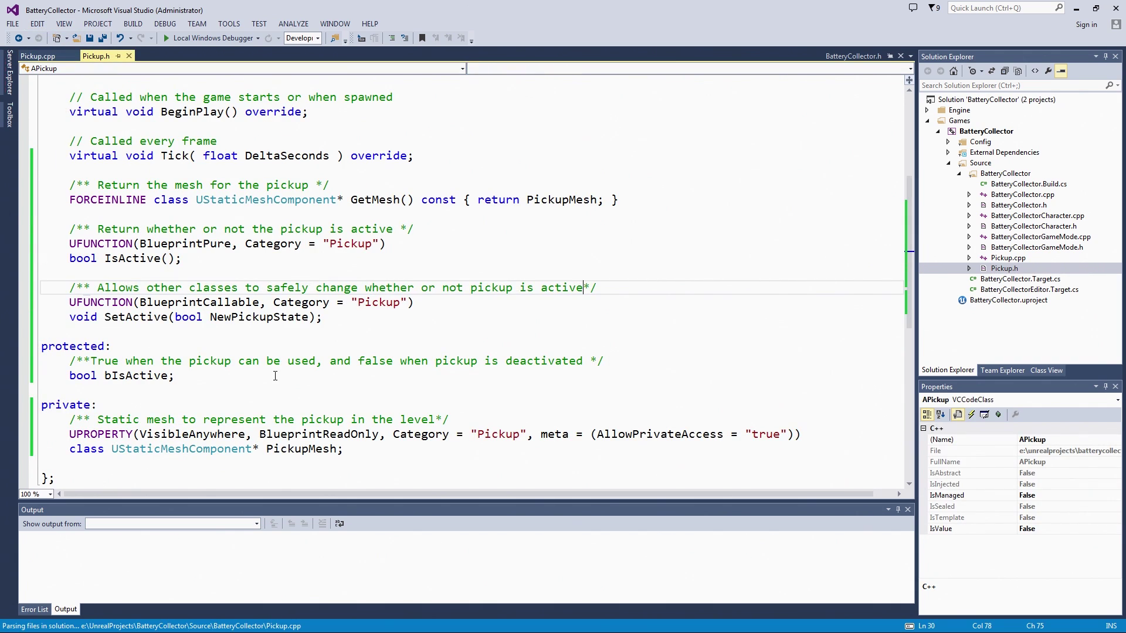
scroll(187, 368, down, 2)
scroll(188, 367, up, 3)
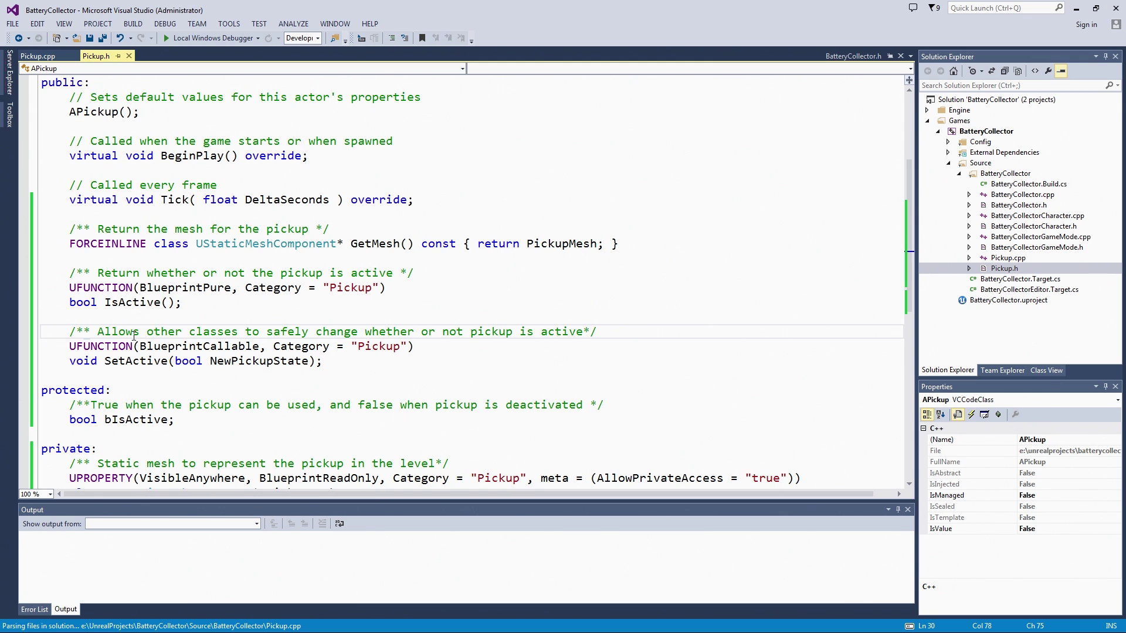
scroll(309, 378, up, 3)
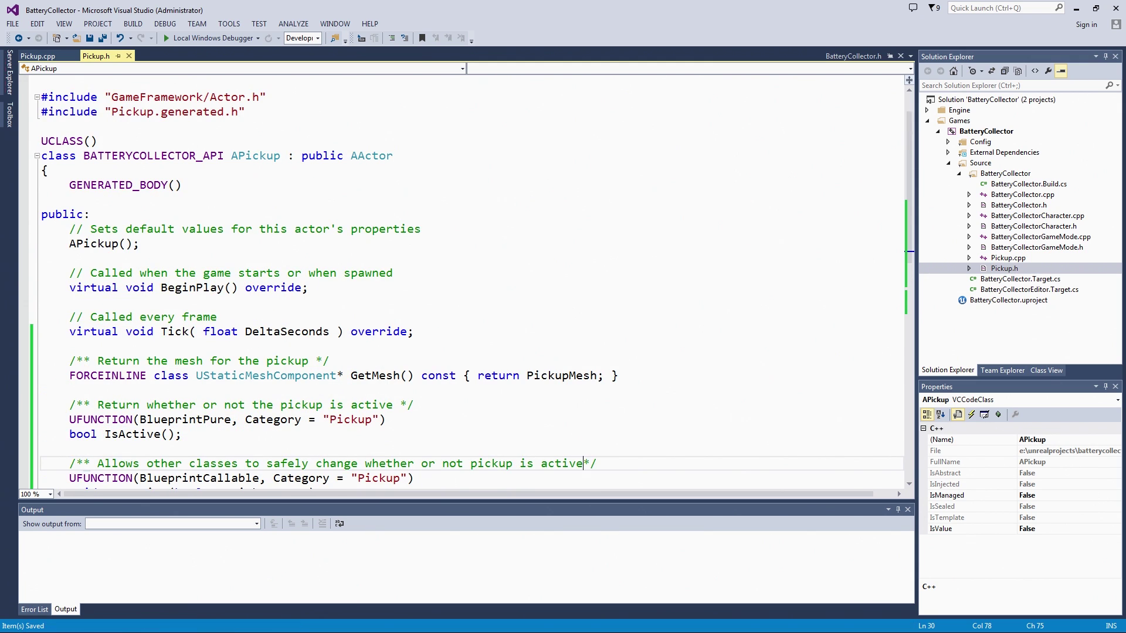
key(alt+Tab)
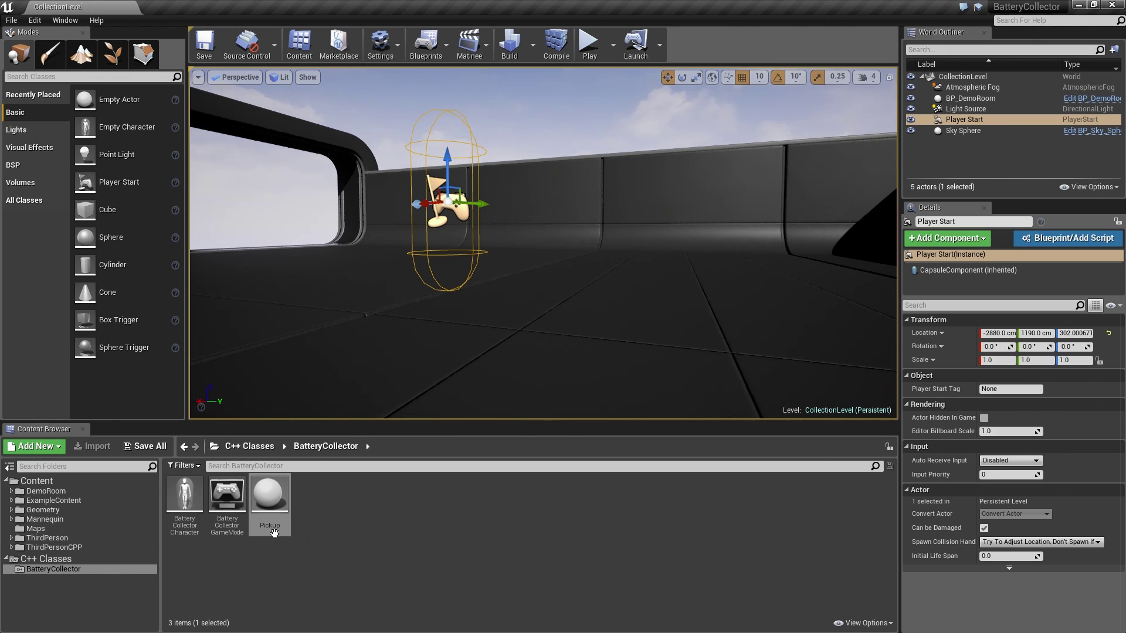
right_click(275, 497)
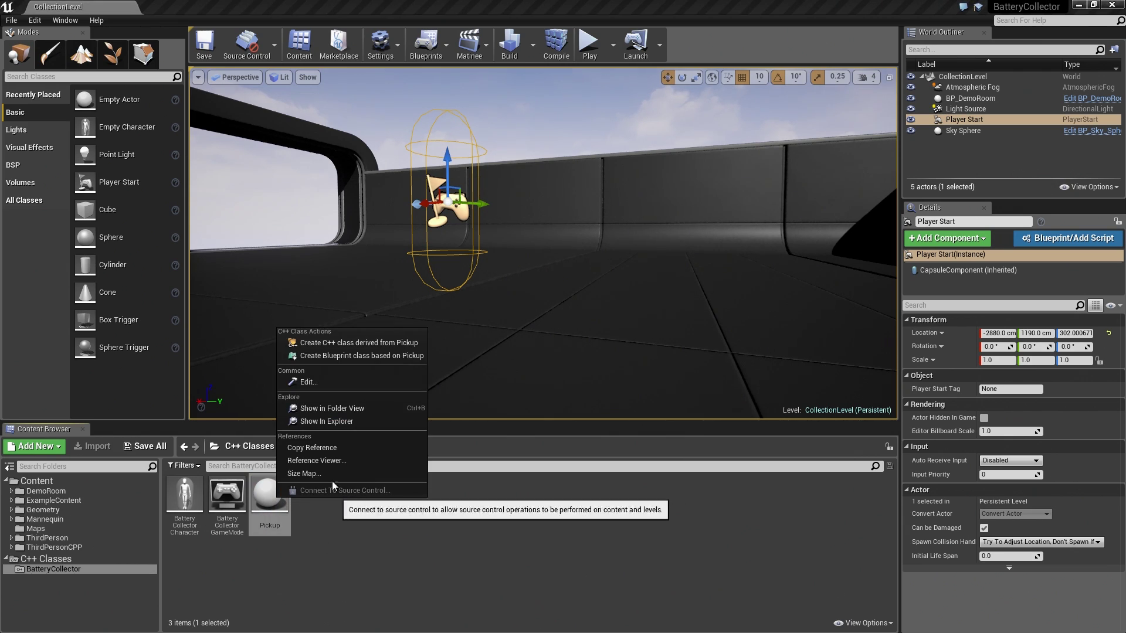
click(337, 359)
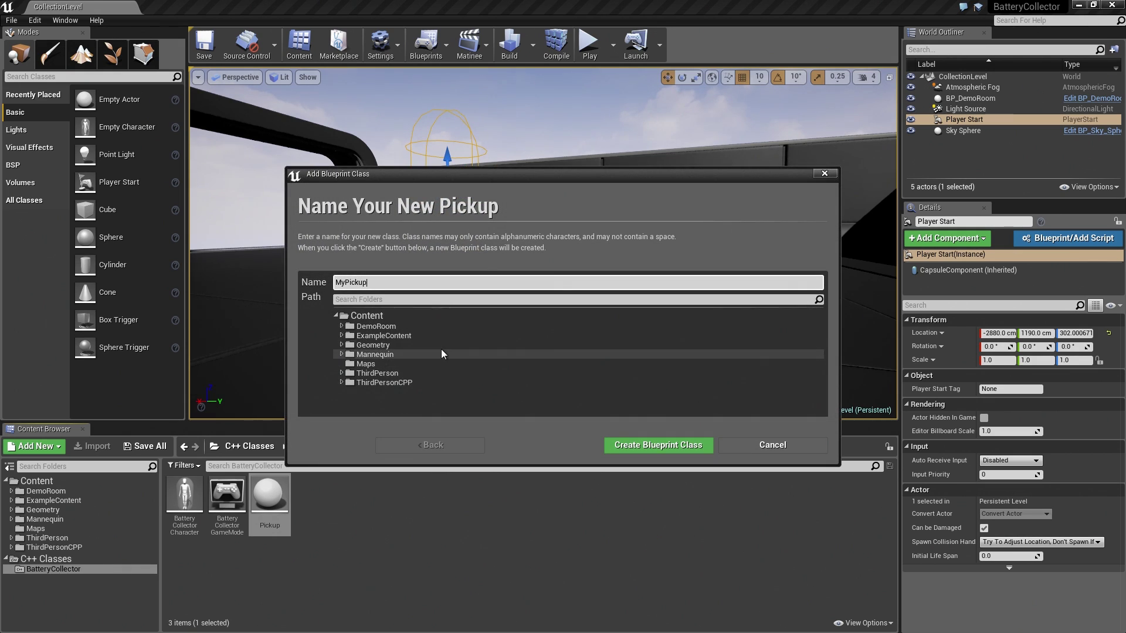
drag(366, 284, 321, 287)
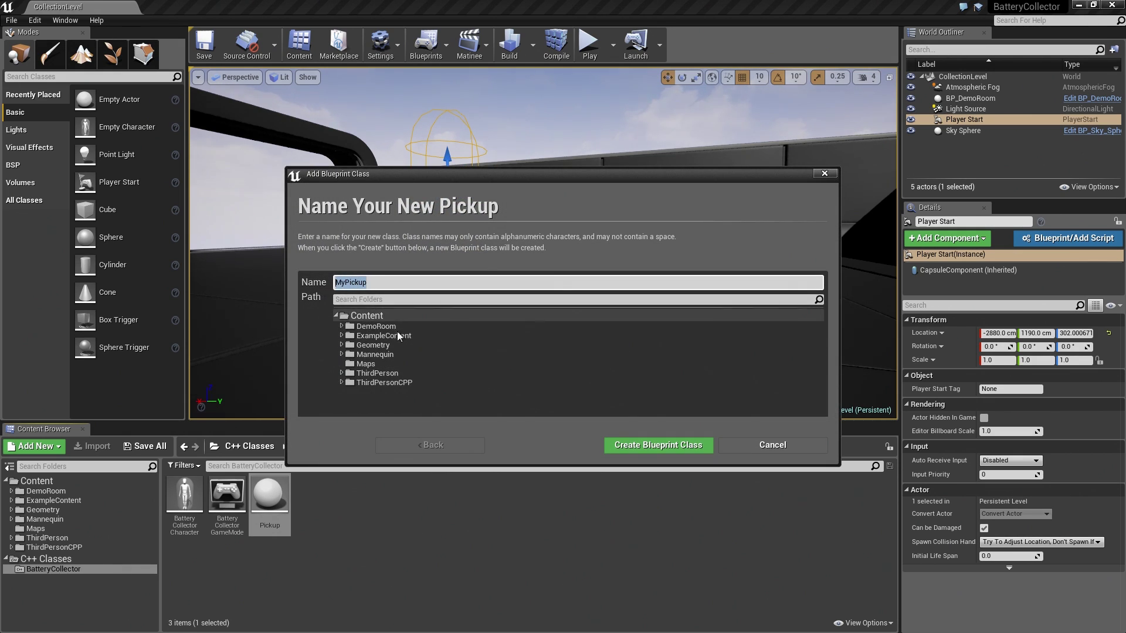
click(766, 444)
Step: Add a 'Blueprints' folder under Content and bring up actions for the BatteryCollector Pickup class
right_click(35, 484)
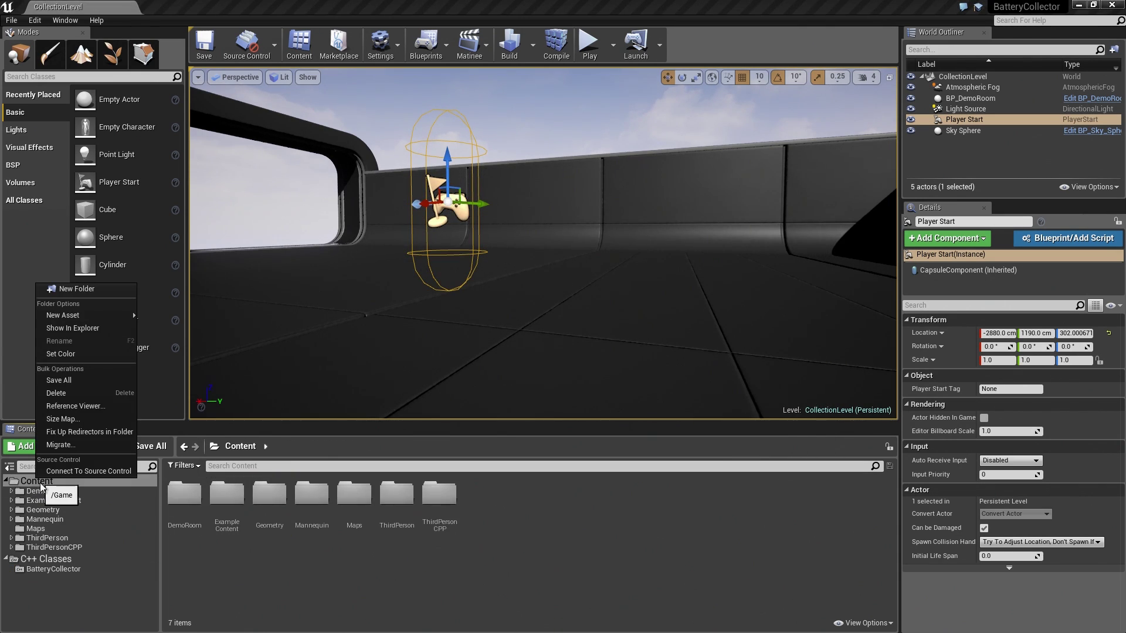
click(88, 289)
text(Bl)
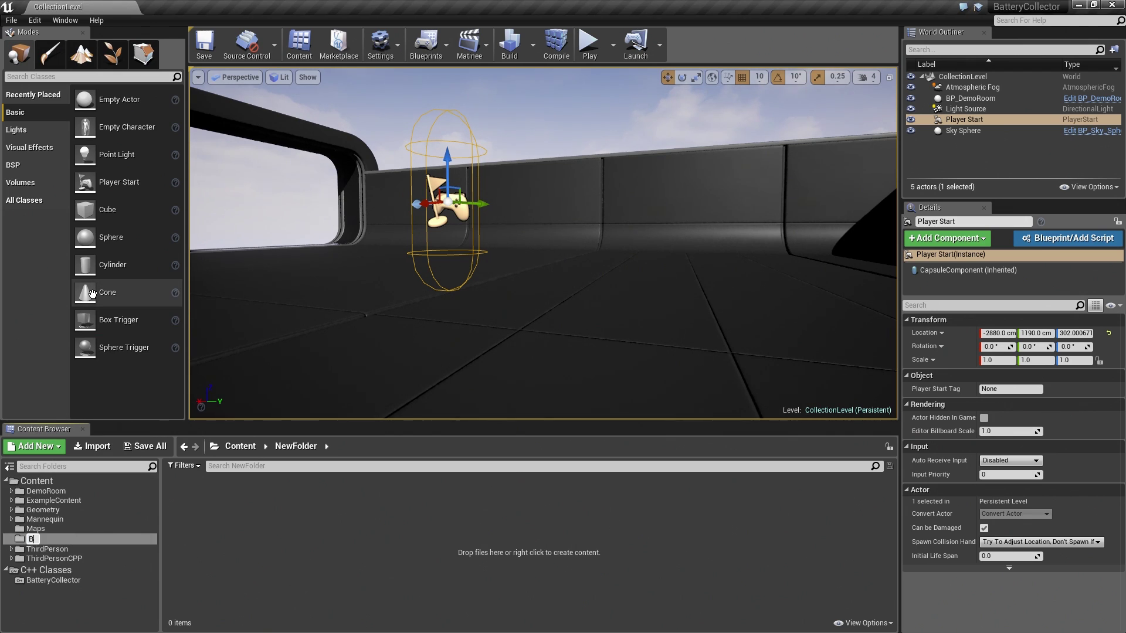
text(ueprints)
key(Return)
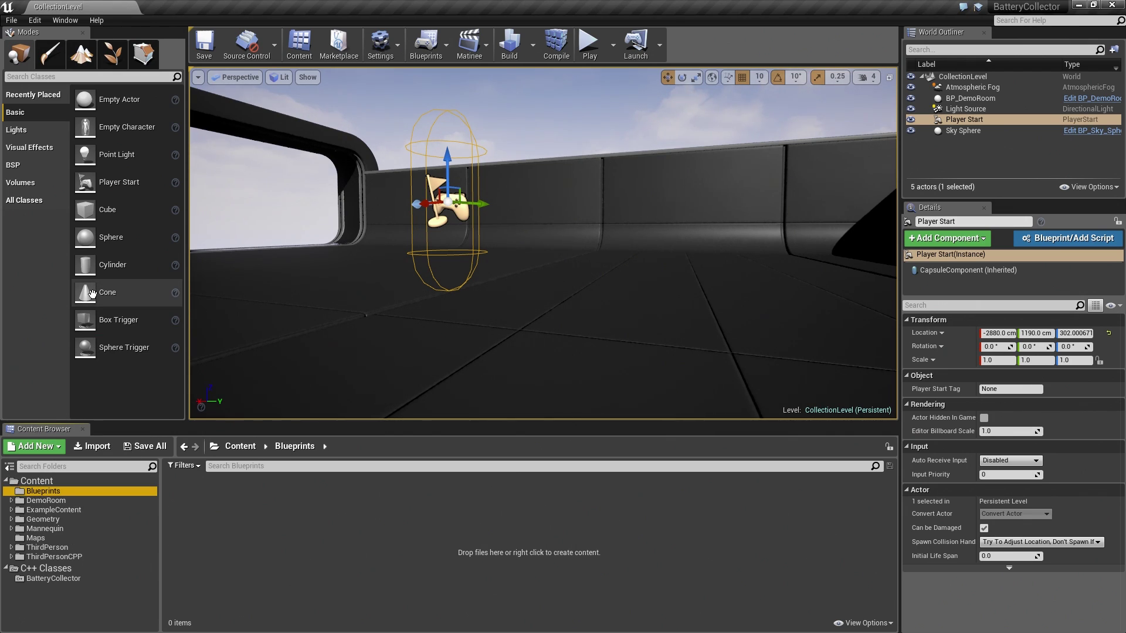
click(53, 580)
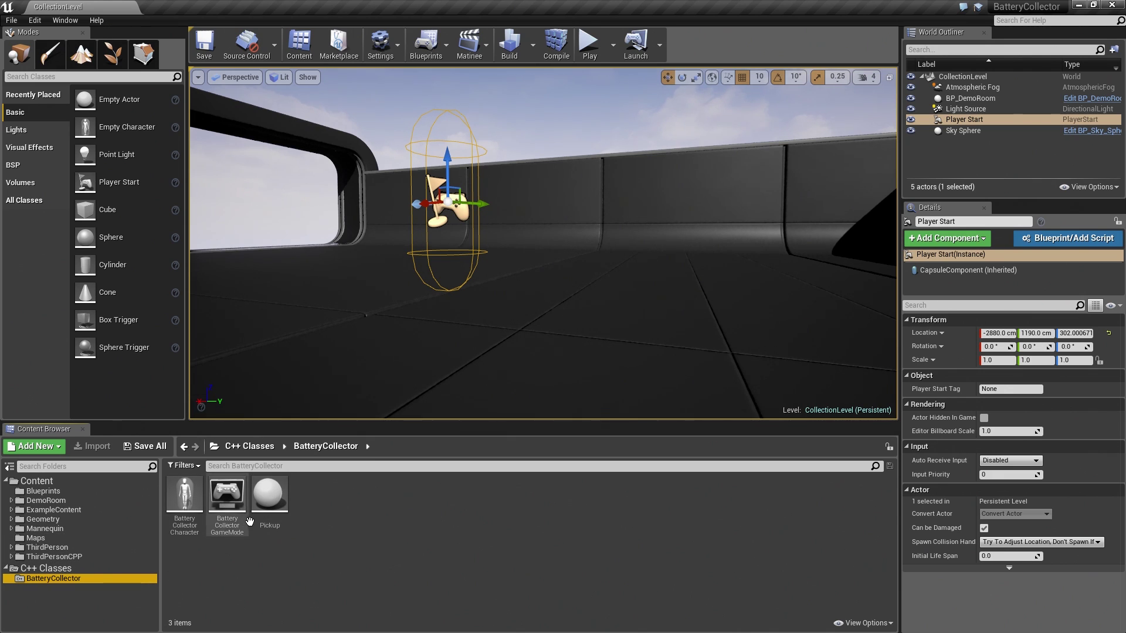
right_click(270, 506)
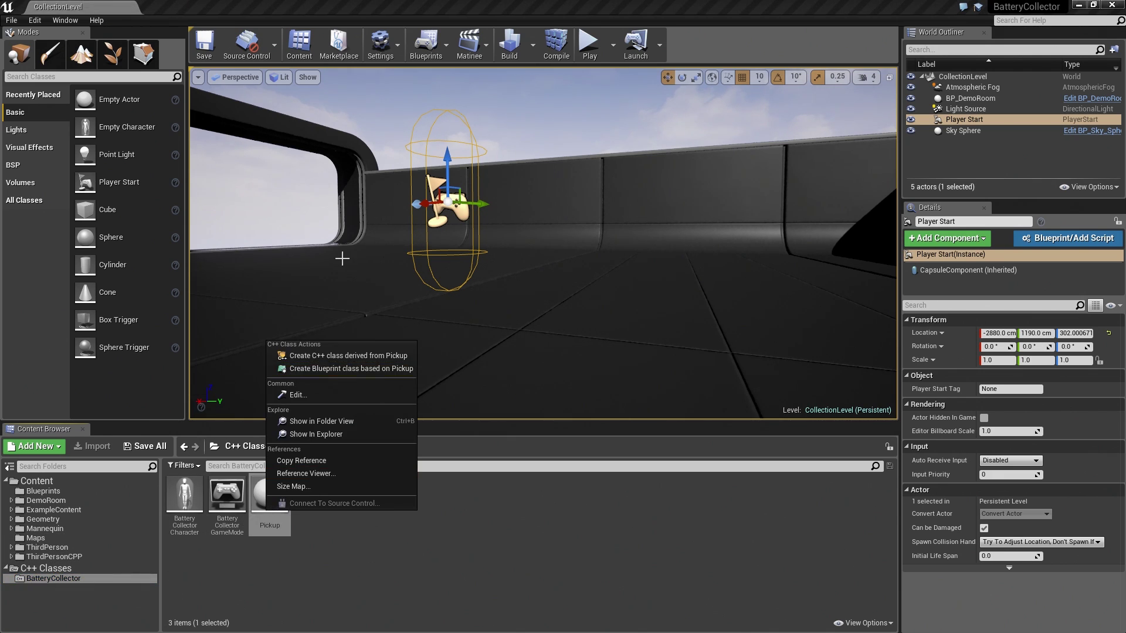
Step: Create and save a Pickup-based Blueprint named Pickup_BP in the Blueprints folder
click(343, 370)
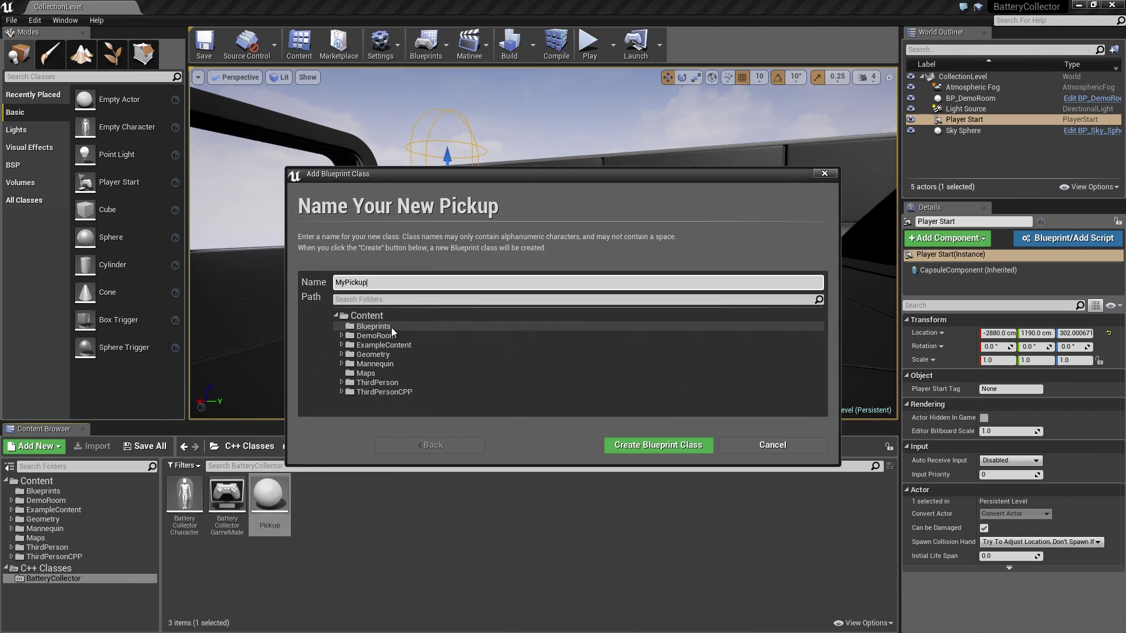
click(392, 326)
drag(384, 282, 323, 282)
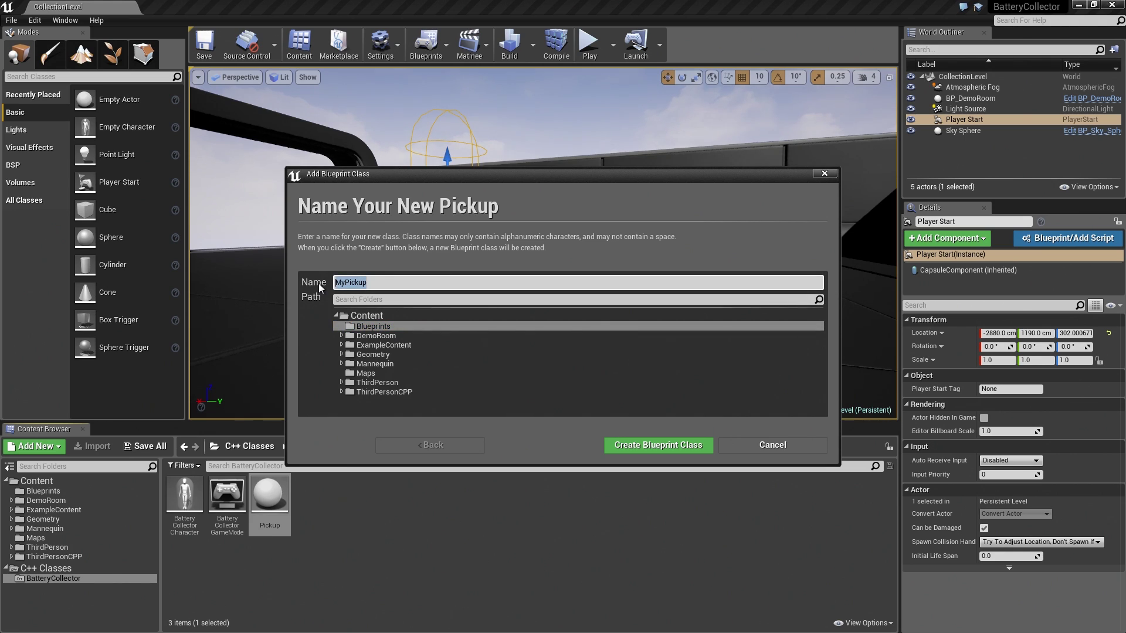
text(Pickup+B)
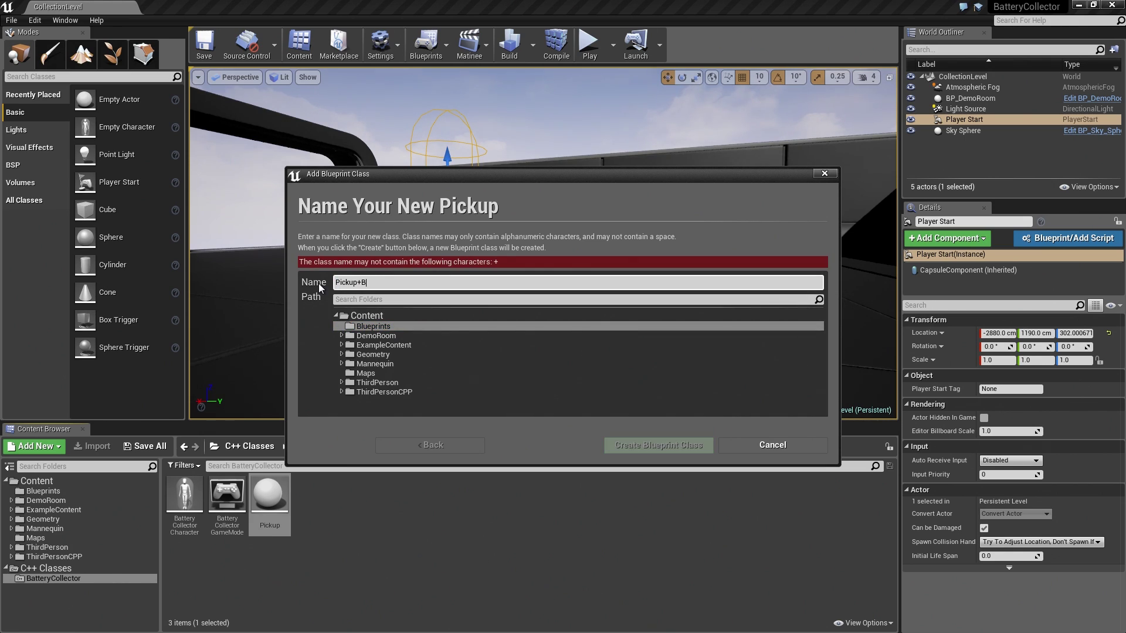
key(BackSpace)
key(BackSpace)
text(_BP)
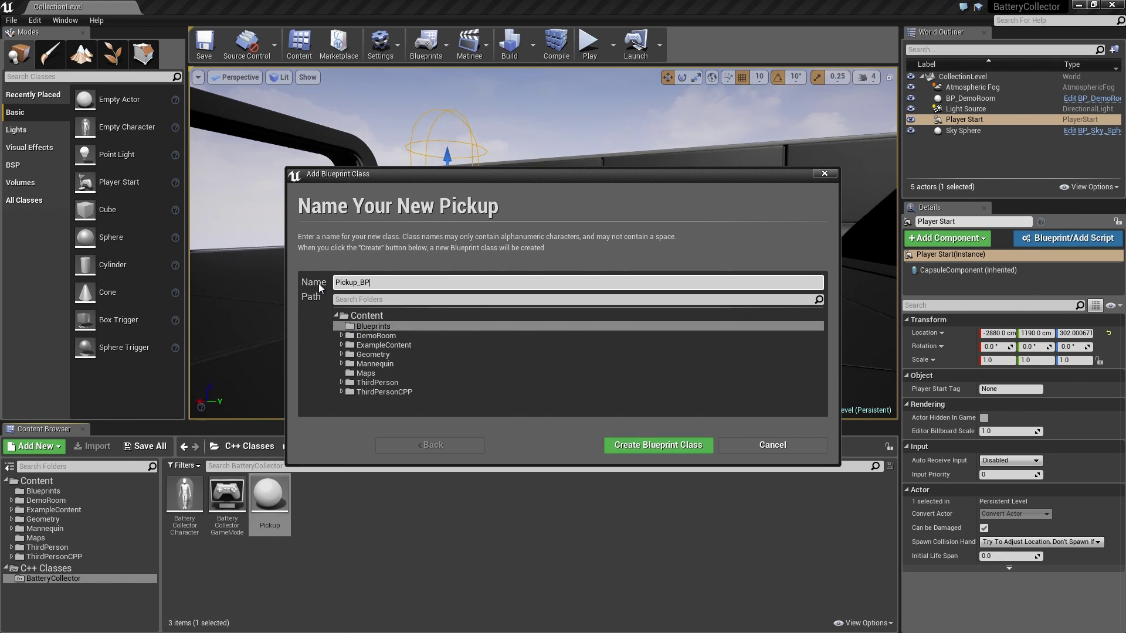
click(669, 449)
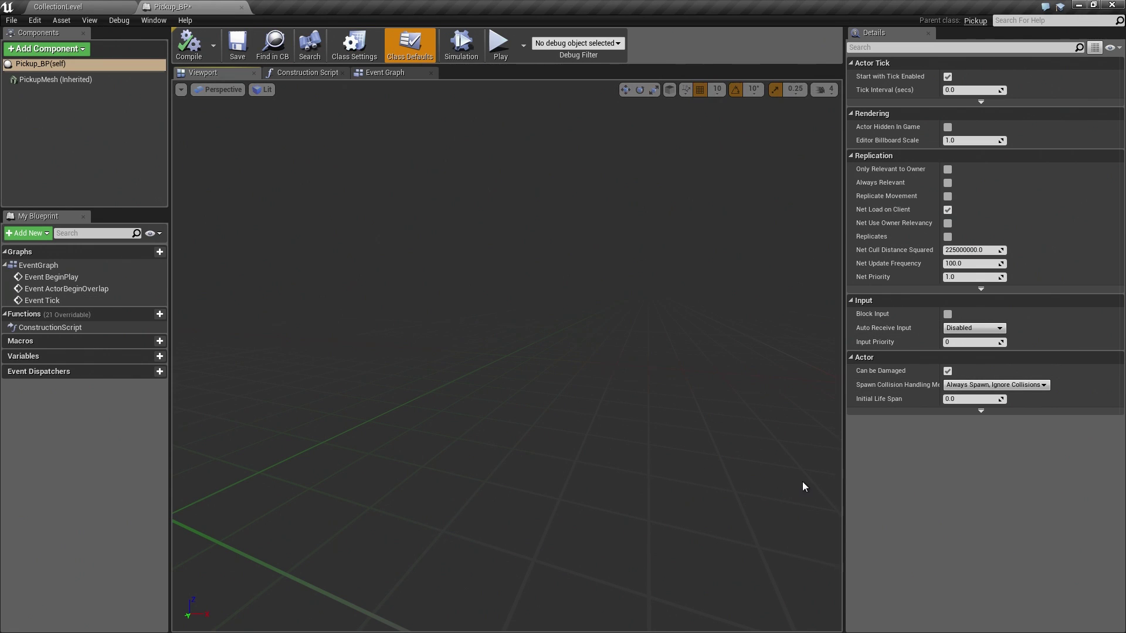
key(ctrl+s)
Step: Reopen Pickup_BP and set its Static Mesh to 1M_Cube
click(241, 8)
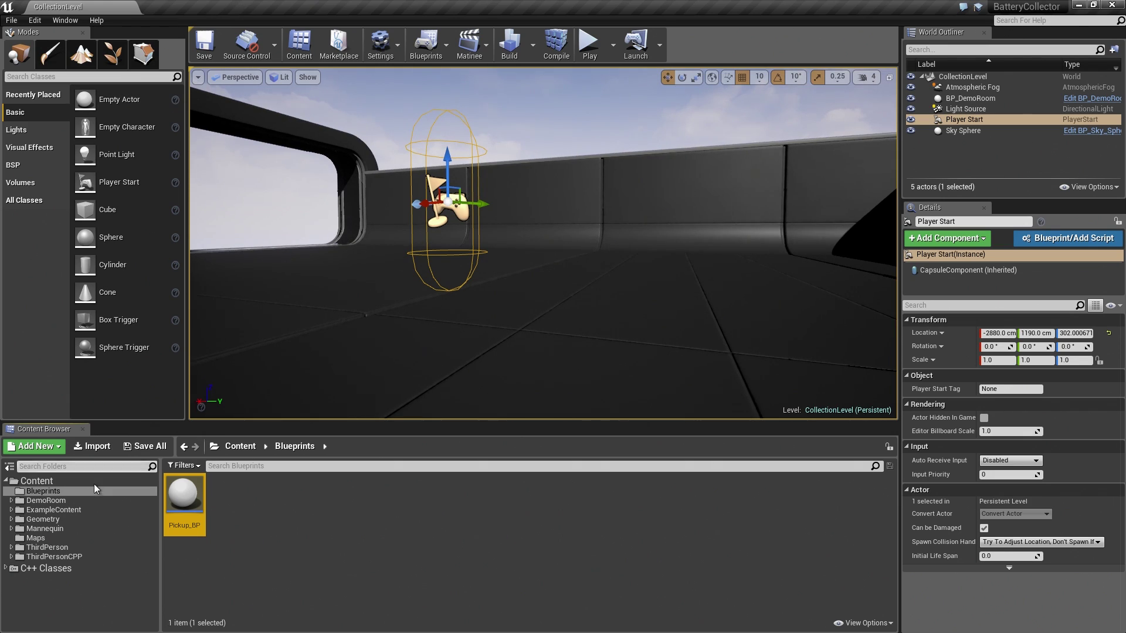
double_click(183, 493)
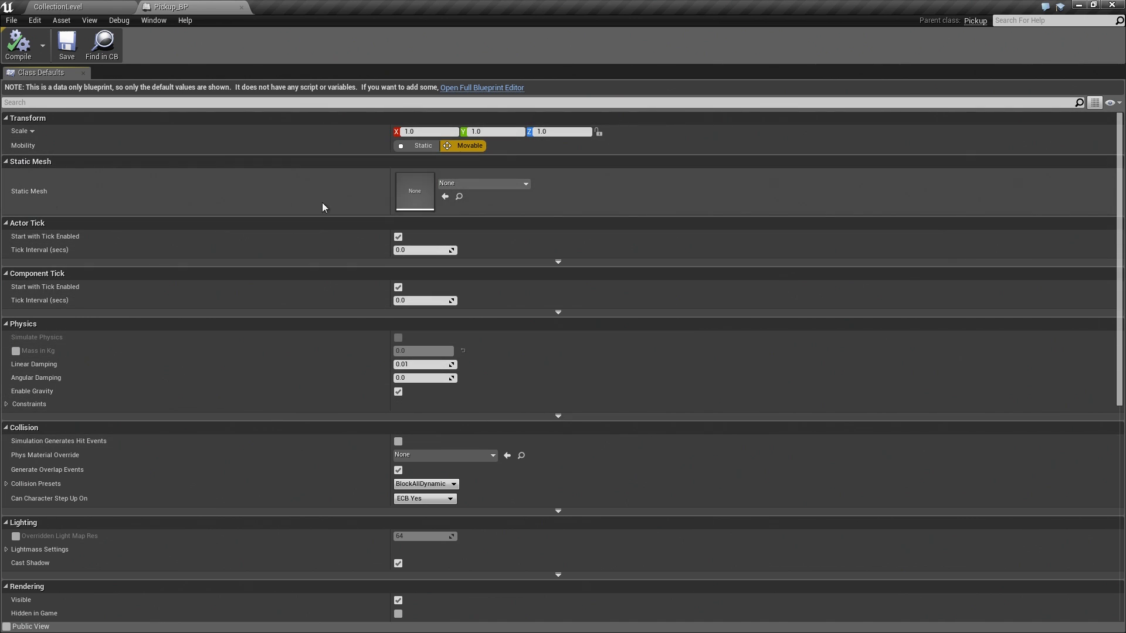
click(481, 183)
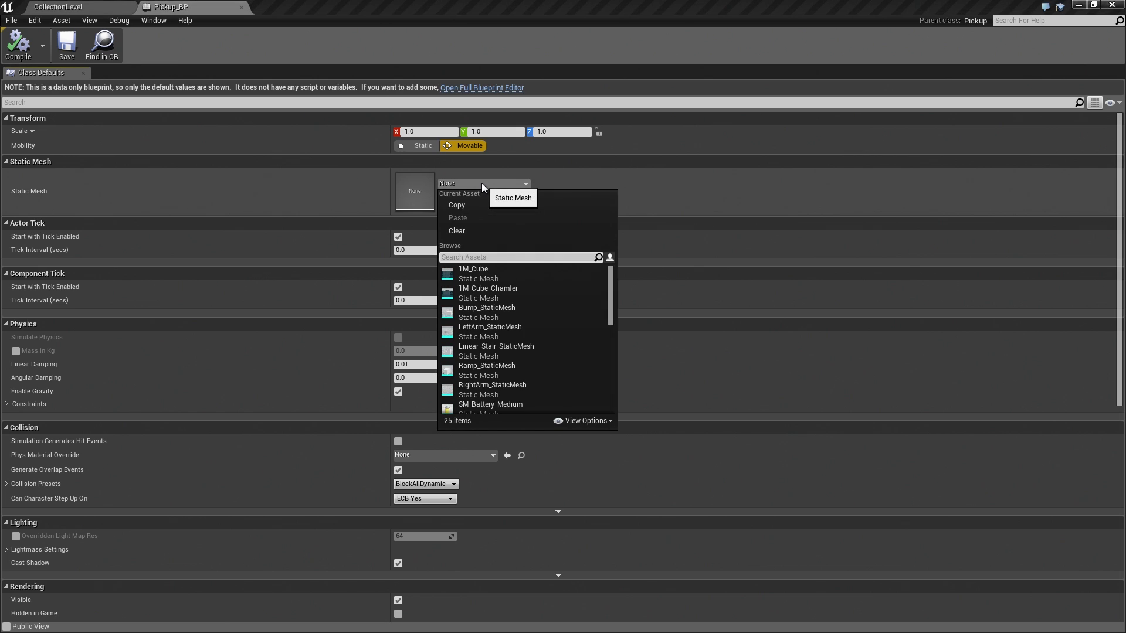
click(482, 277)
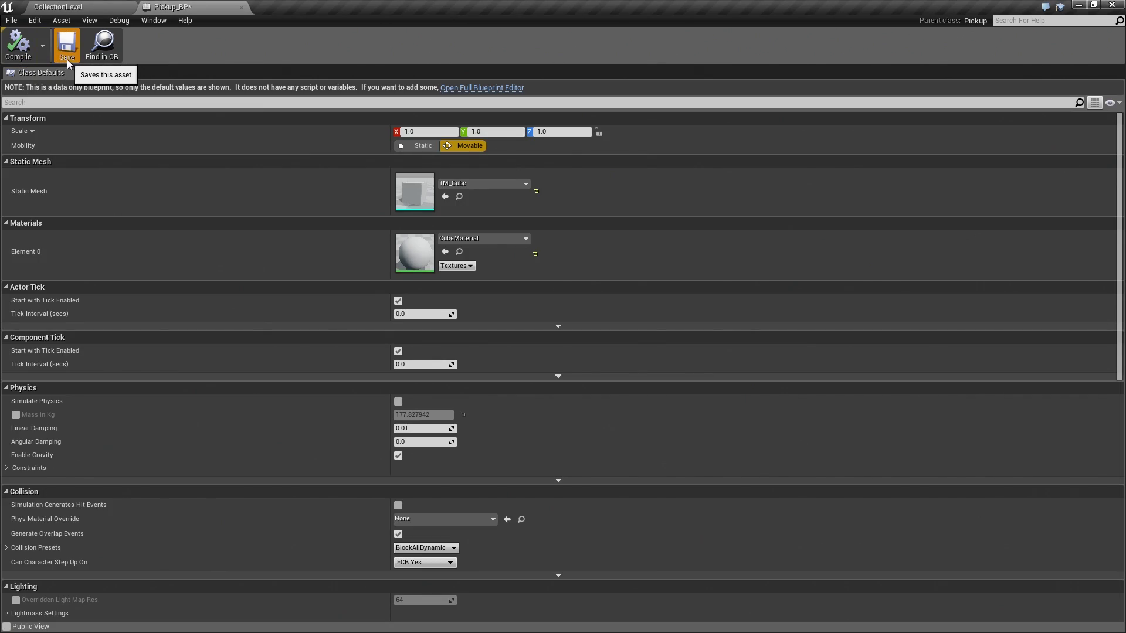
Step: Save Pickup_BP and place it in CollectionLevel, raised above the floor
click(68, 61)
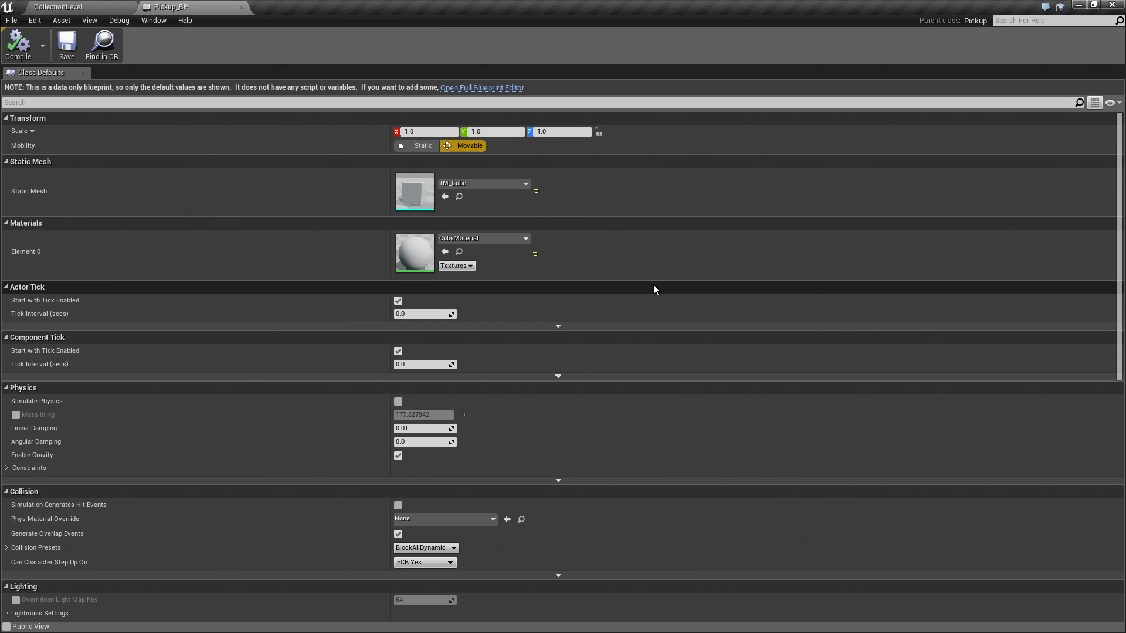
click(111, 10)
drag(183, 496, 604, 300)
drag(604, 255, 605, 176)
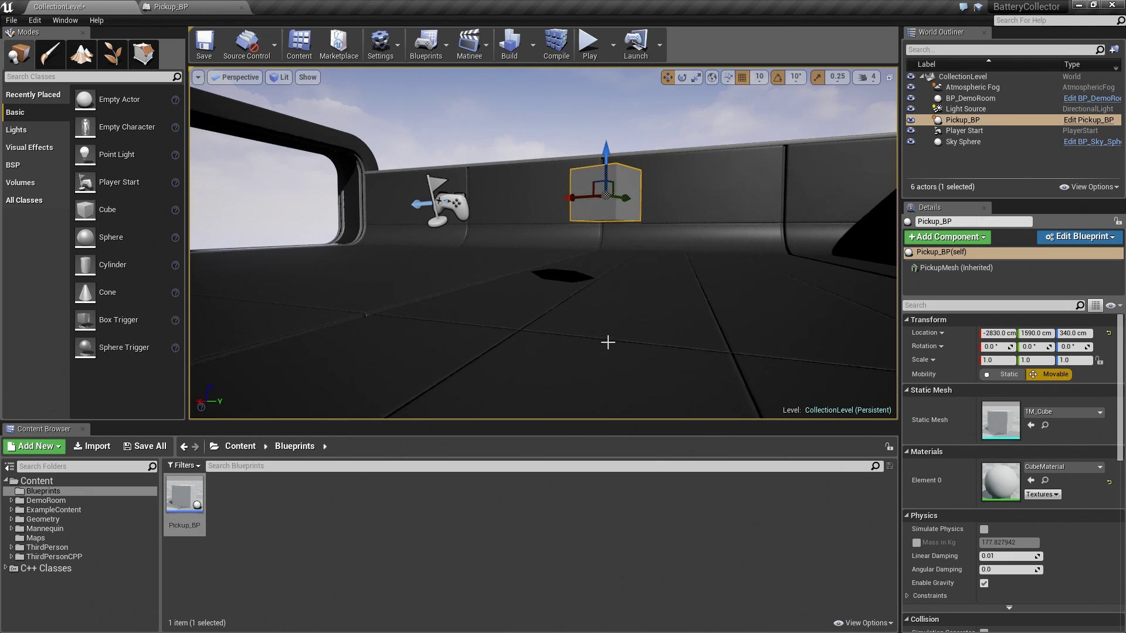
Step: Play-test the level, stop the session and save the level
click(590, 44)
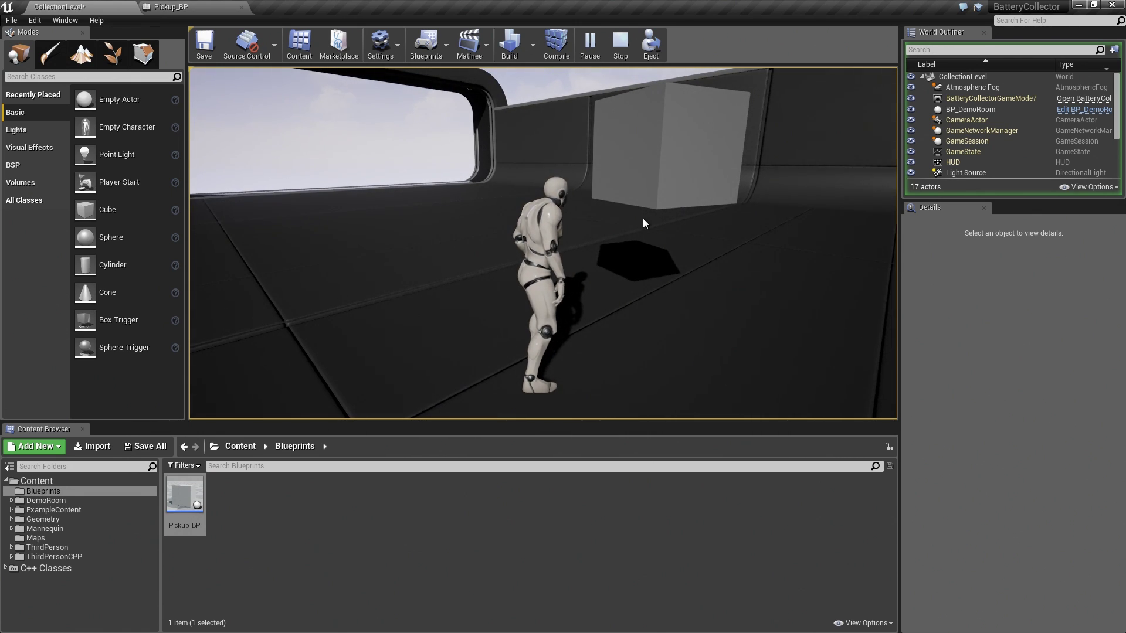
key(Escape)
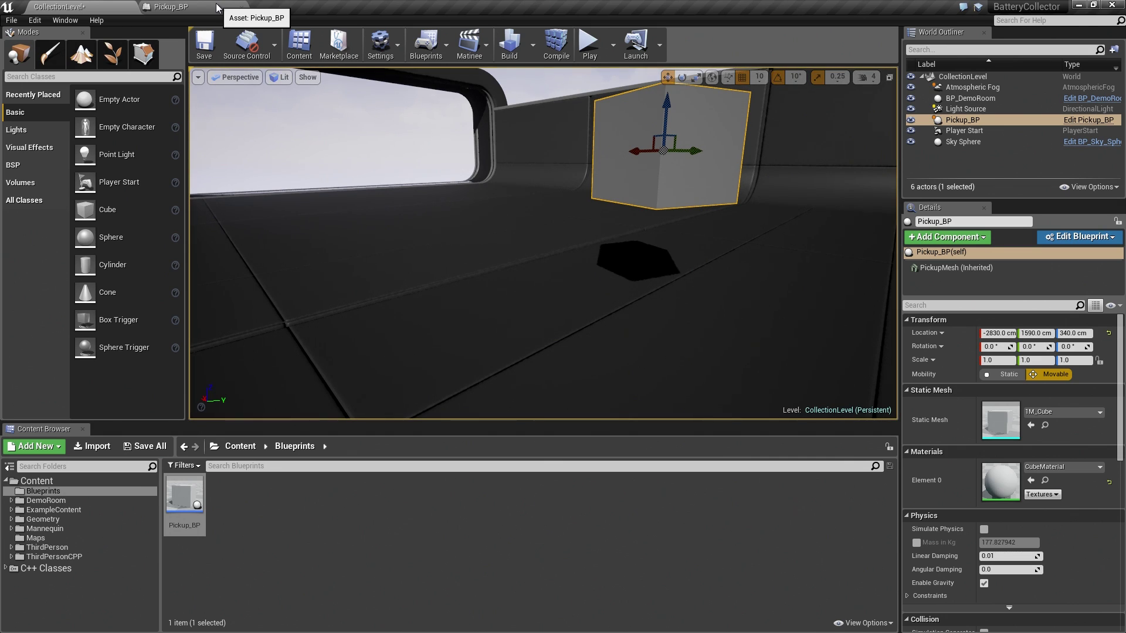
key(ctrl+s)
Step: Open Pickup_BP in the full Blueprint editor and make room in the graph
click(171, 9)
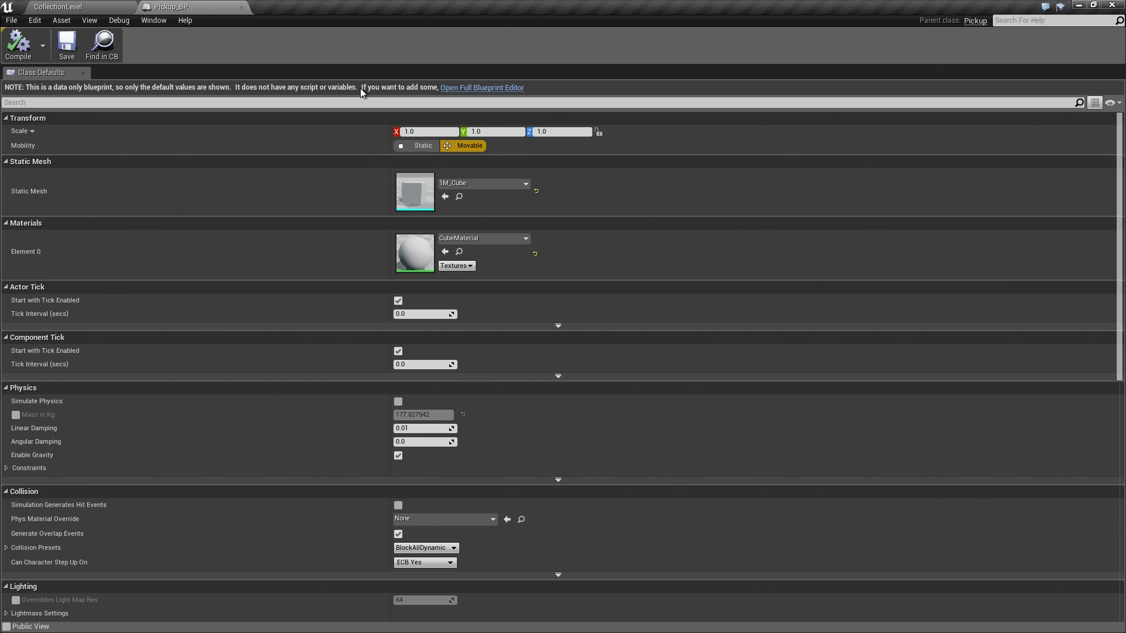
click(479, 88)
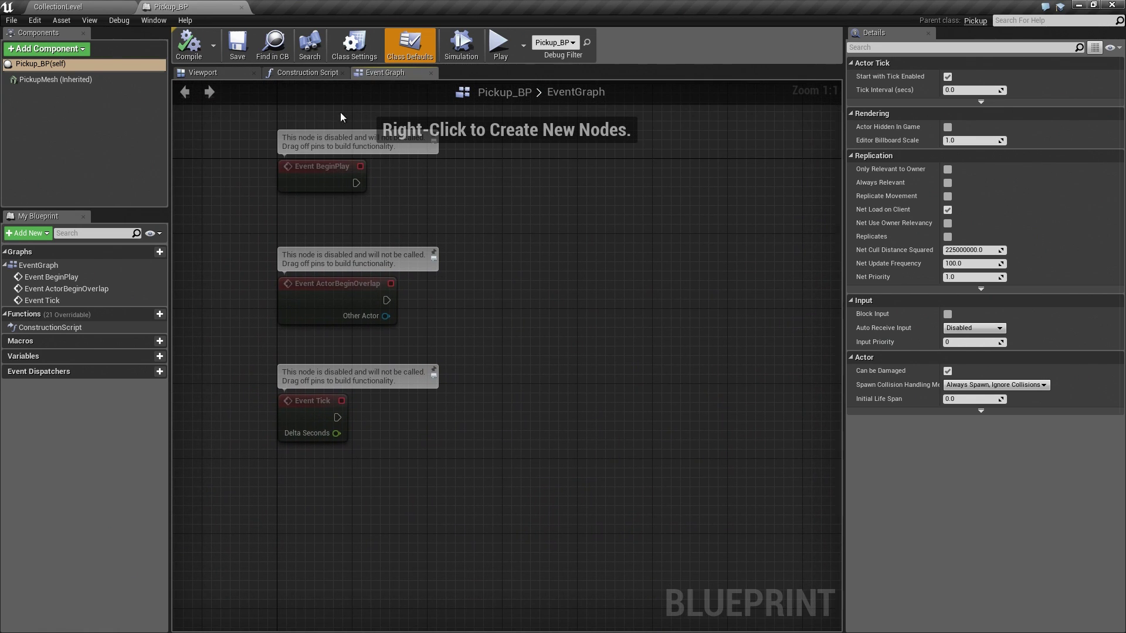
right_drag(455, 515, 425, 343)
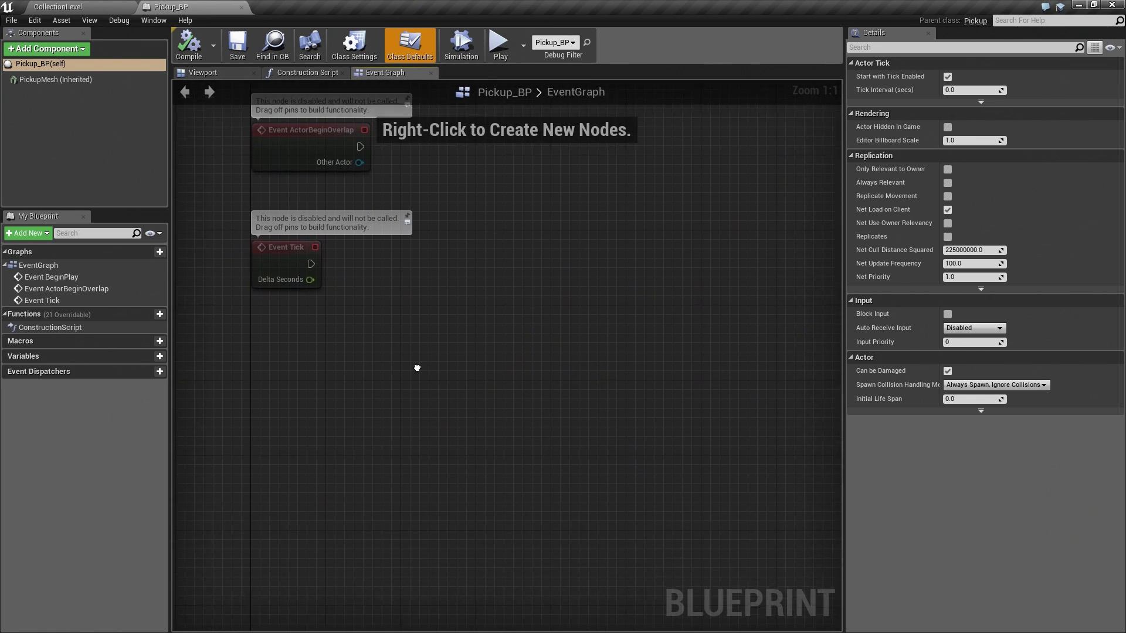
Step: Add the Pickup category's Is Active node to the Event Graph
right_click(336, 330)
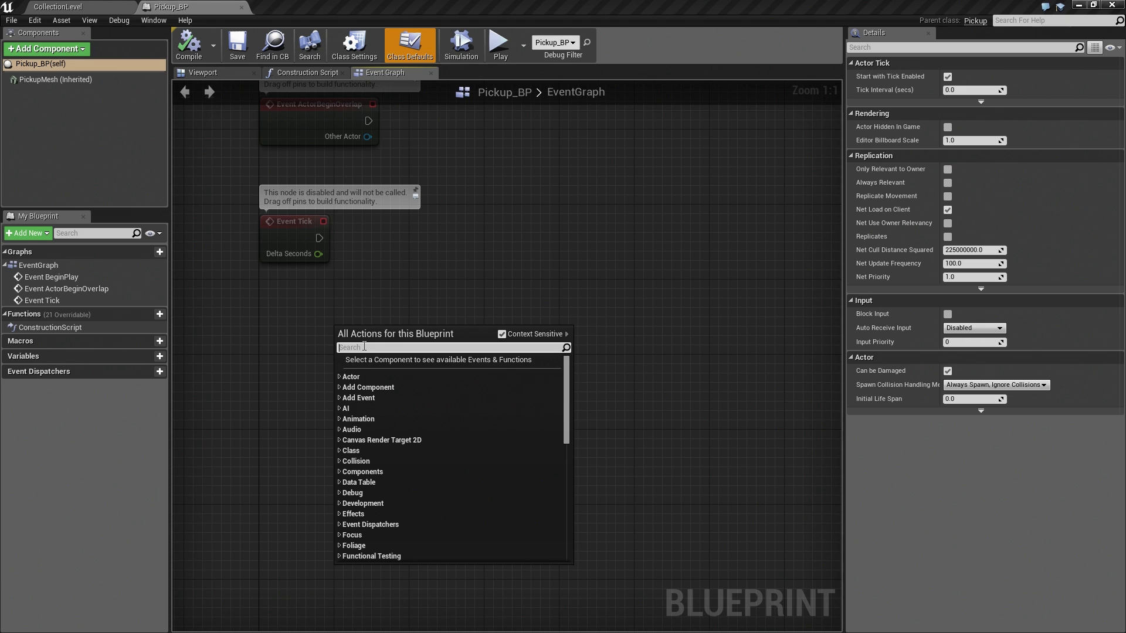
scroll(422, 437, down, 3)
scroll(421, 437, down, 3)
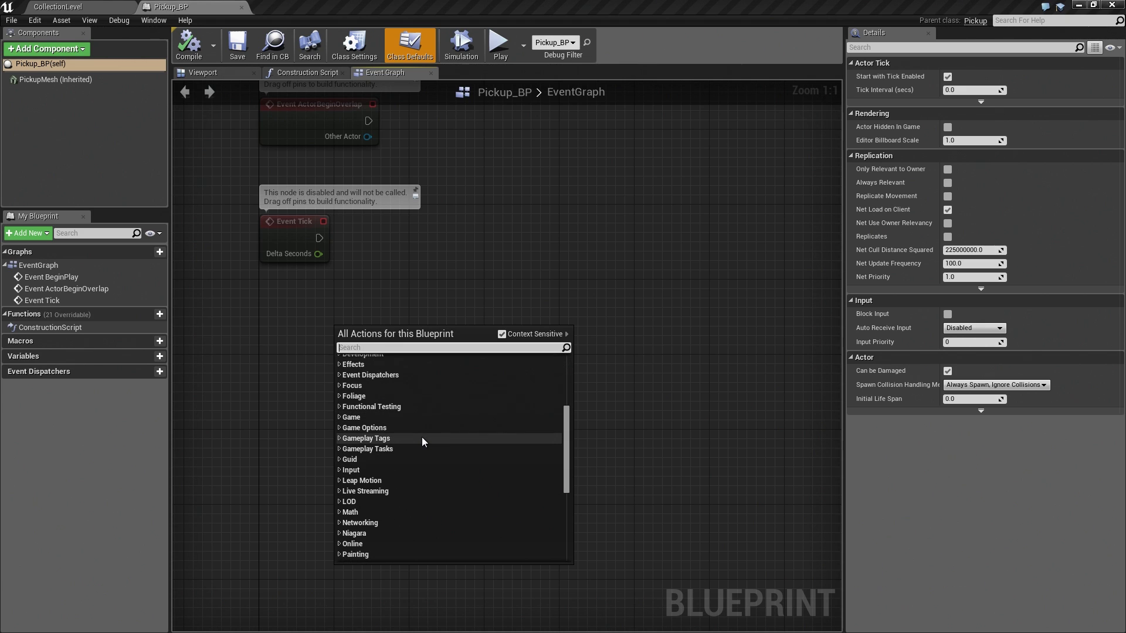
scroll(422, 438, down, 2)
scroll(421, 437, down, 3)
scroll(421, 437, down, 2)
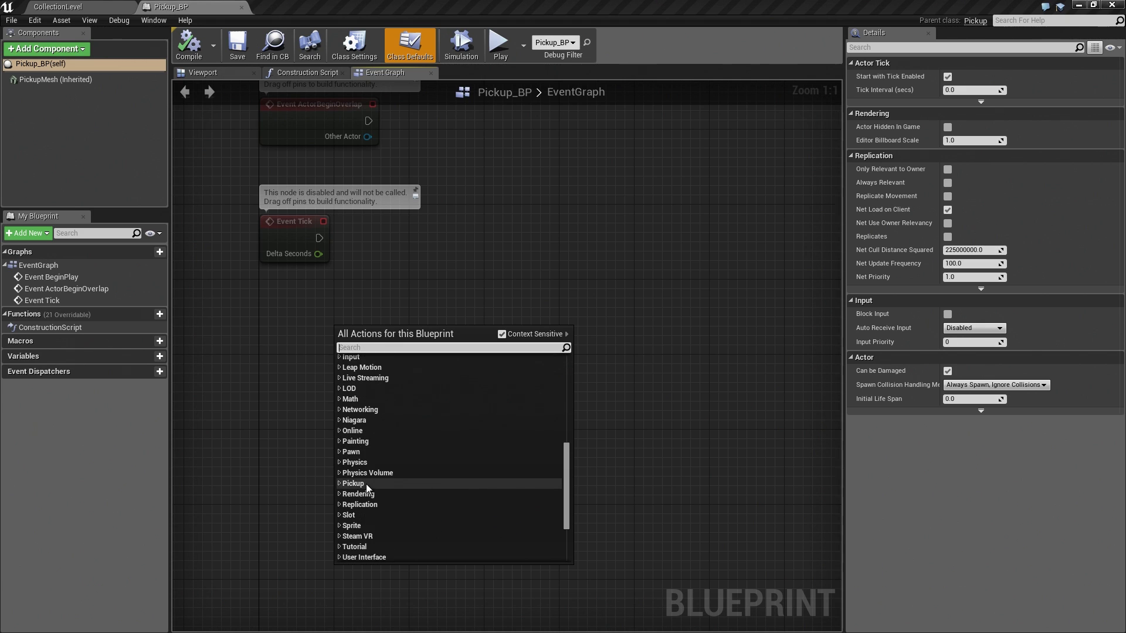
click(321, 299)
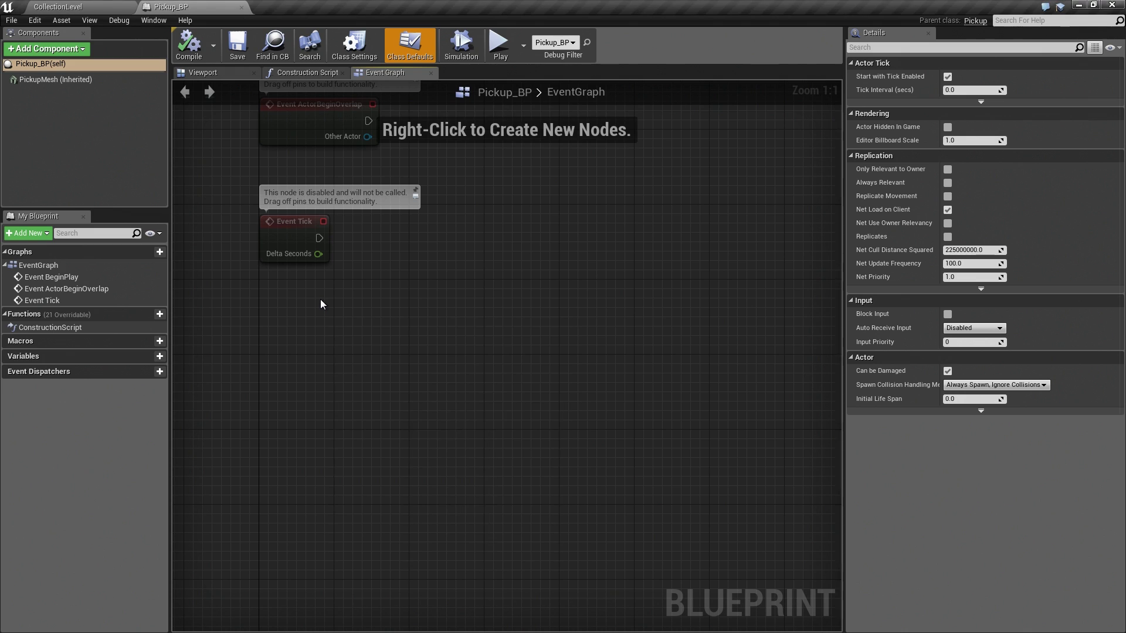
right_click(305, 297)
scroll(356, 465, down, 3)
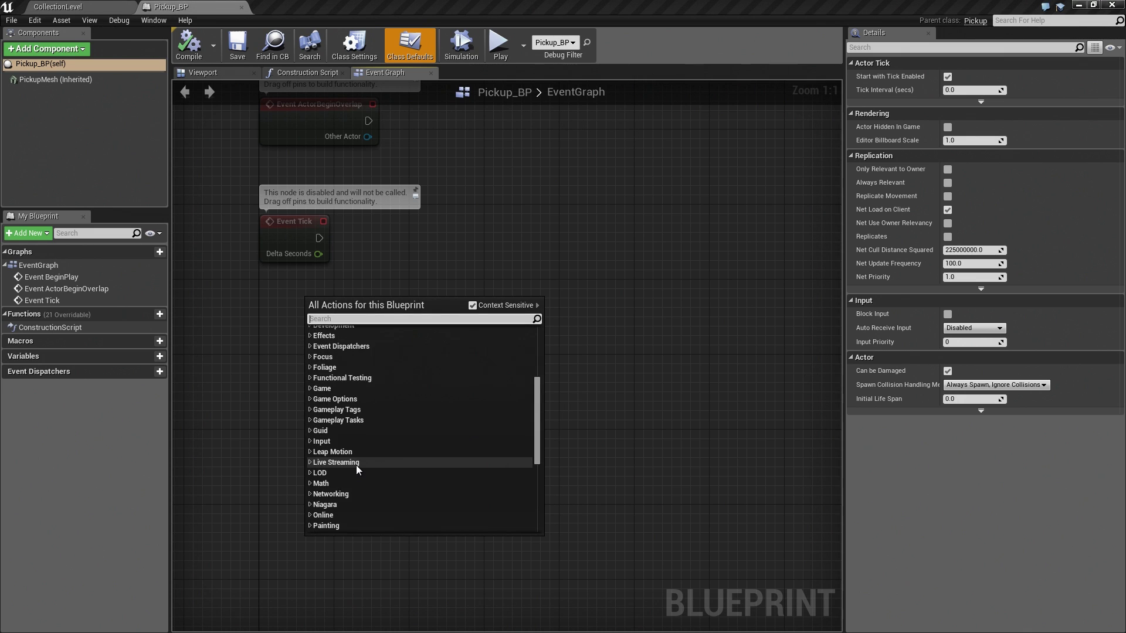
scroll(356, 466, down, 3)
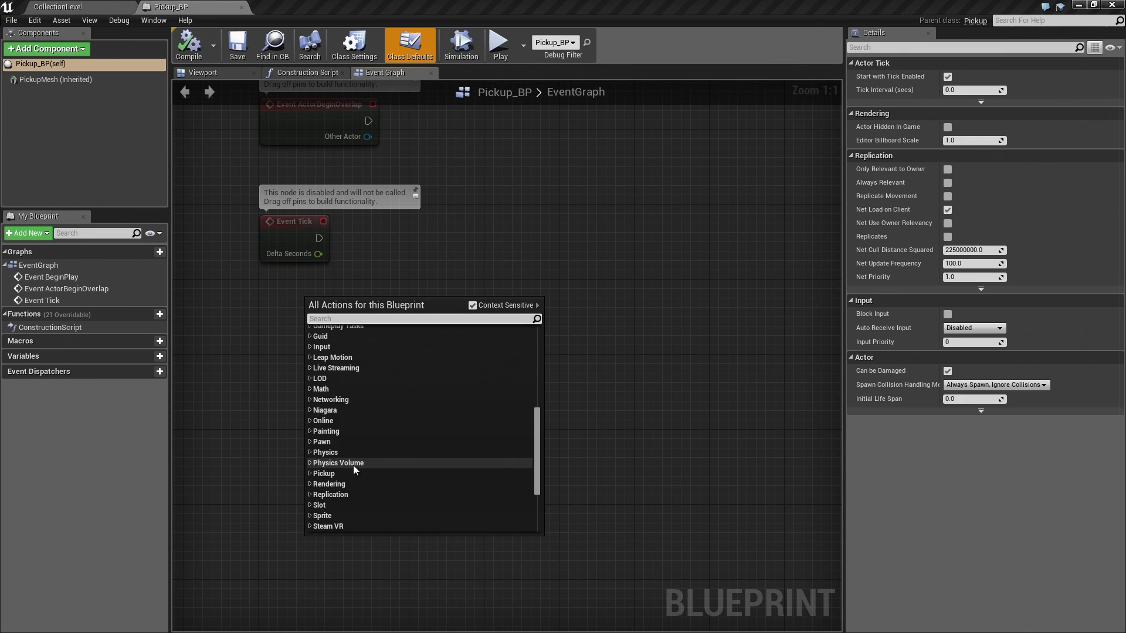
click(313, 472)
scroll(372, 481, down, 1)
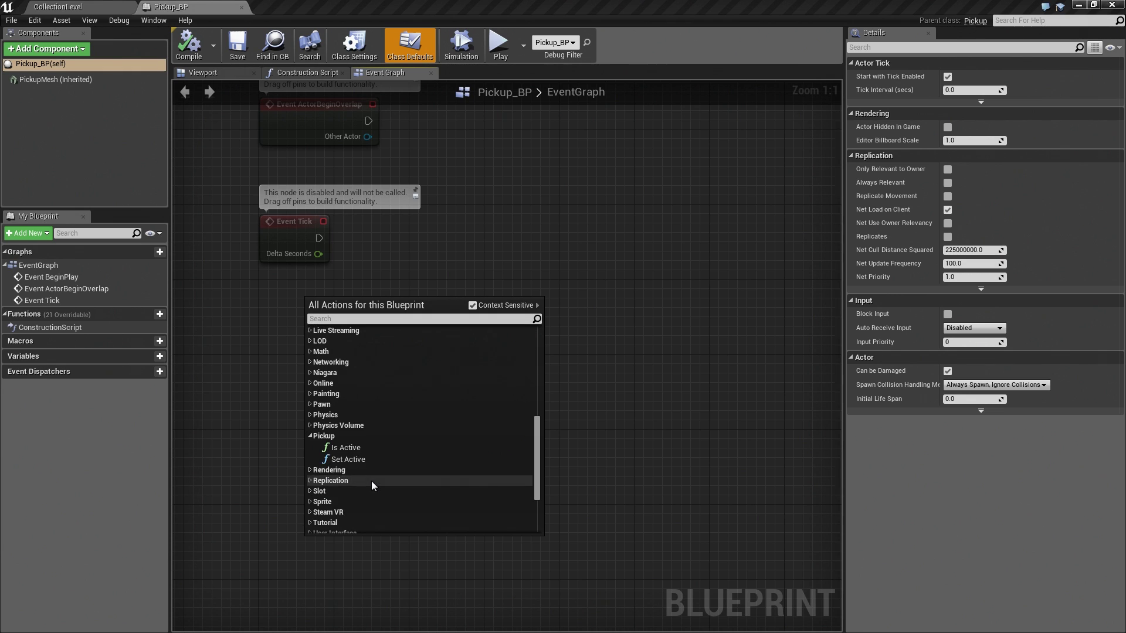
click(356, 449)
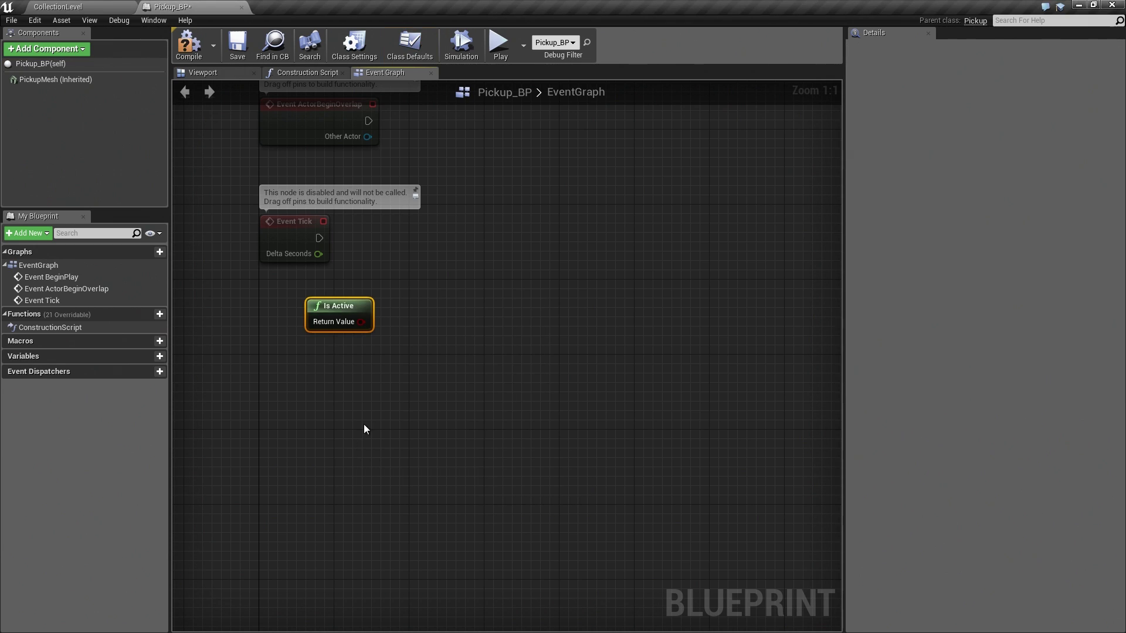
right_click(367, 424)
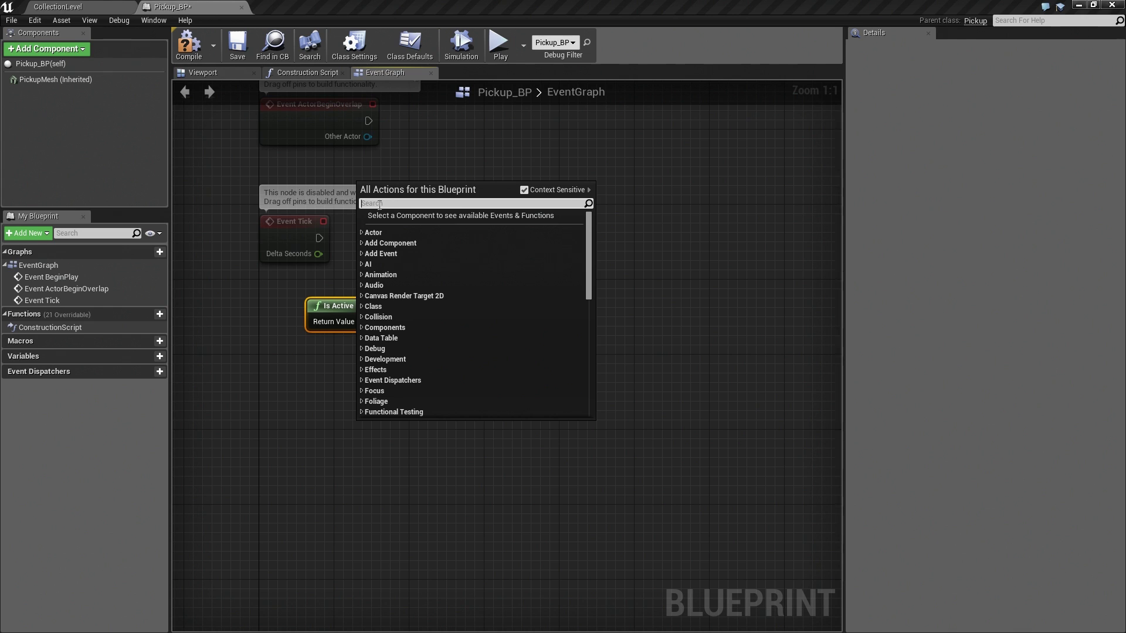
text(pic)
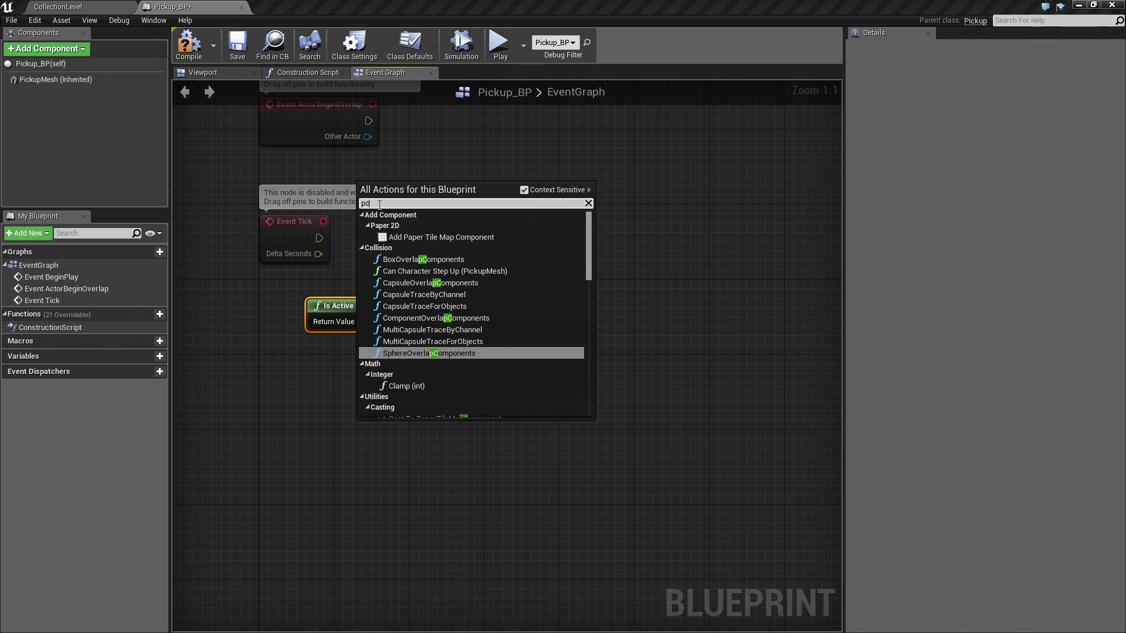
text(kup)
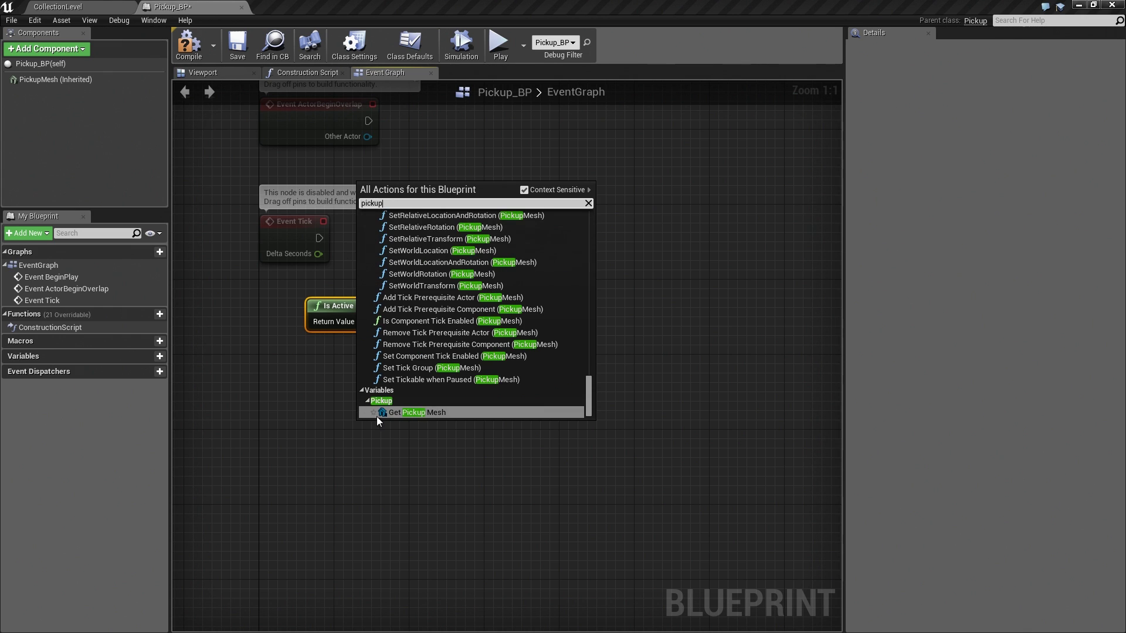
scroll(418, 389, up, 5)
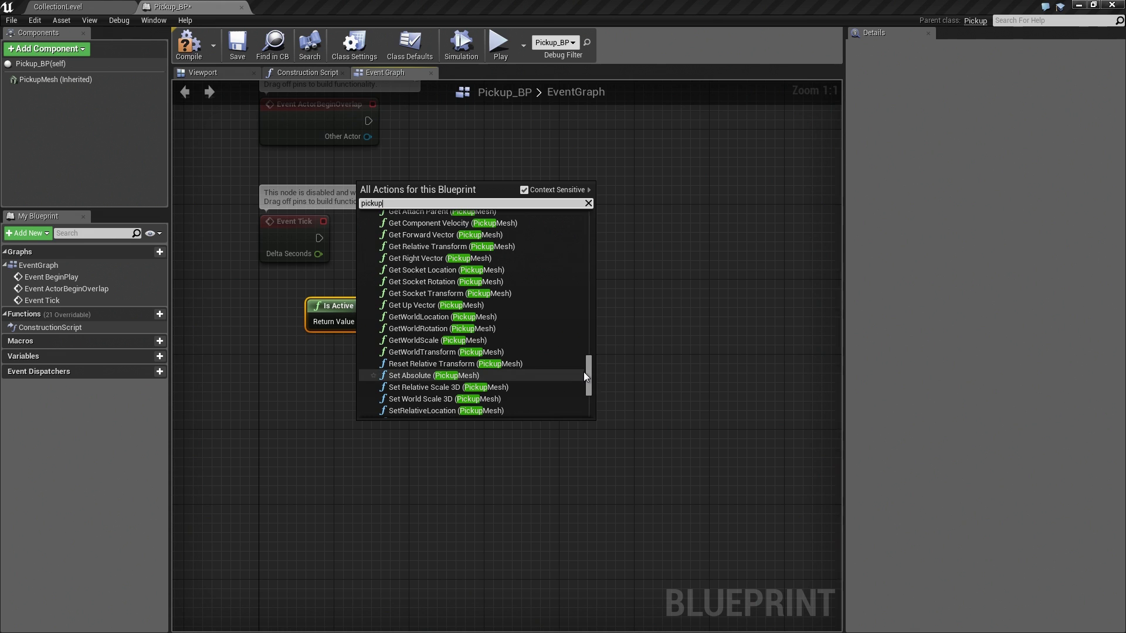
drag(583, 373, 599, 217)
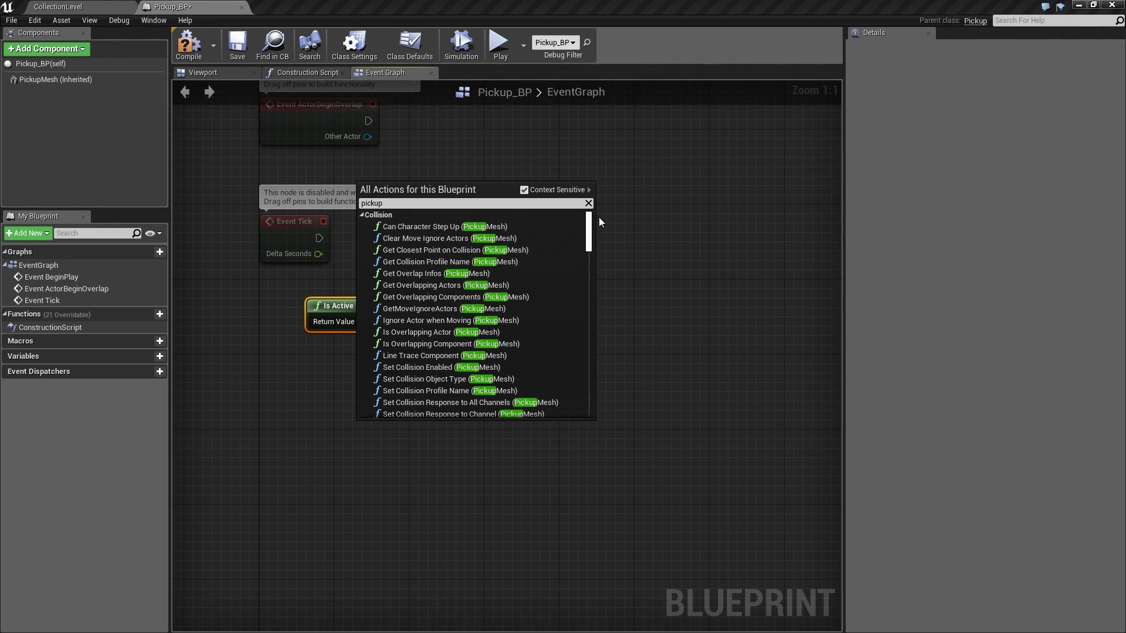
double_click(410, 203)
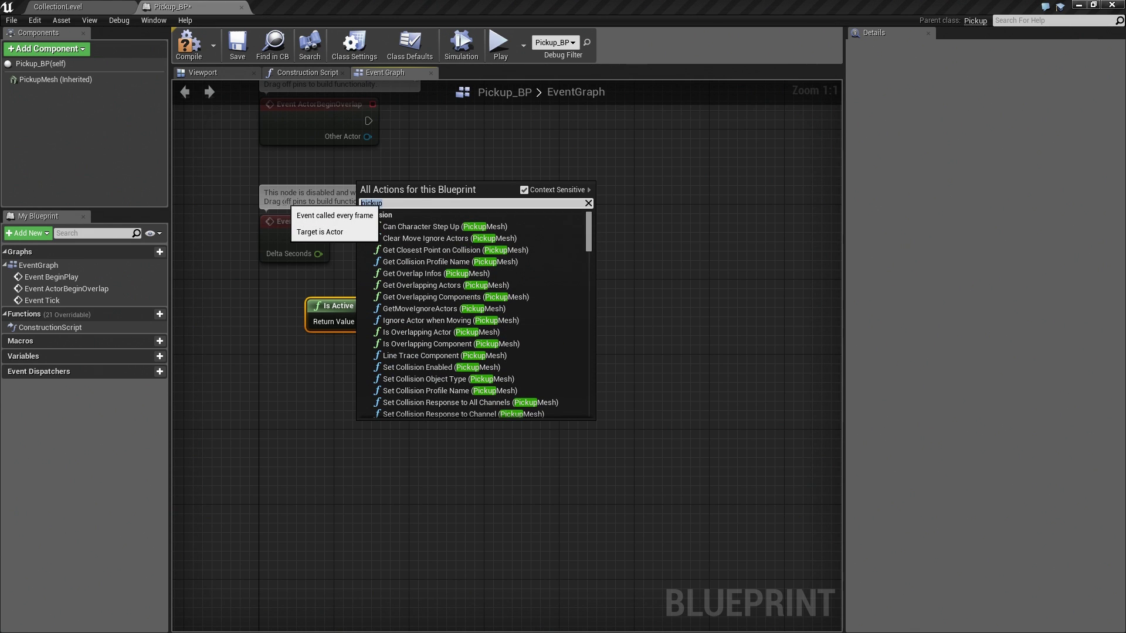
text(set active)
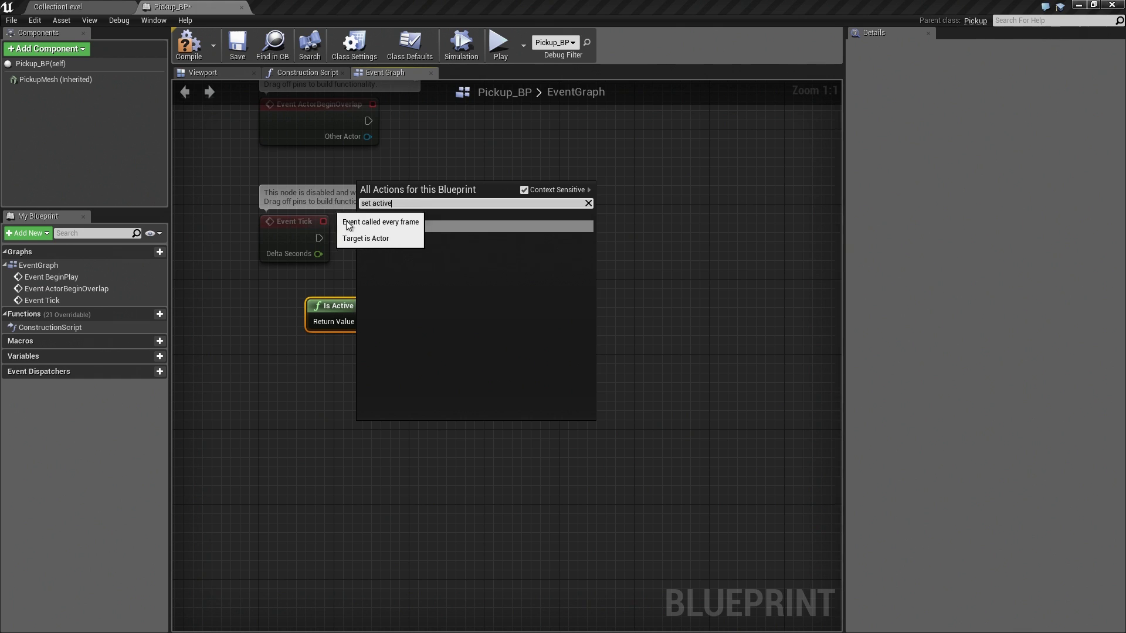
click(449, 231)
mouse_move(417, 413)
mouse_down()
mouse_move(372, 400)
mouse_move(355, 366)
mouse_up()
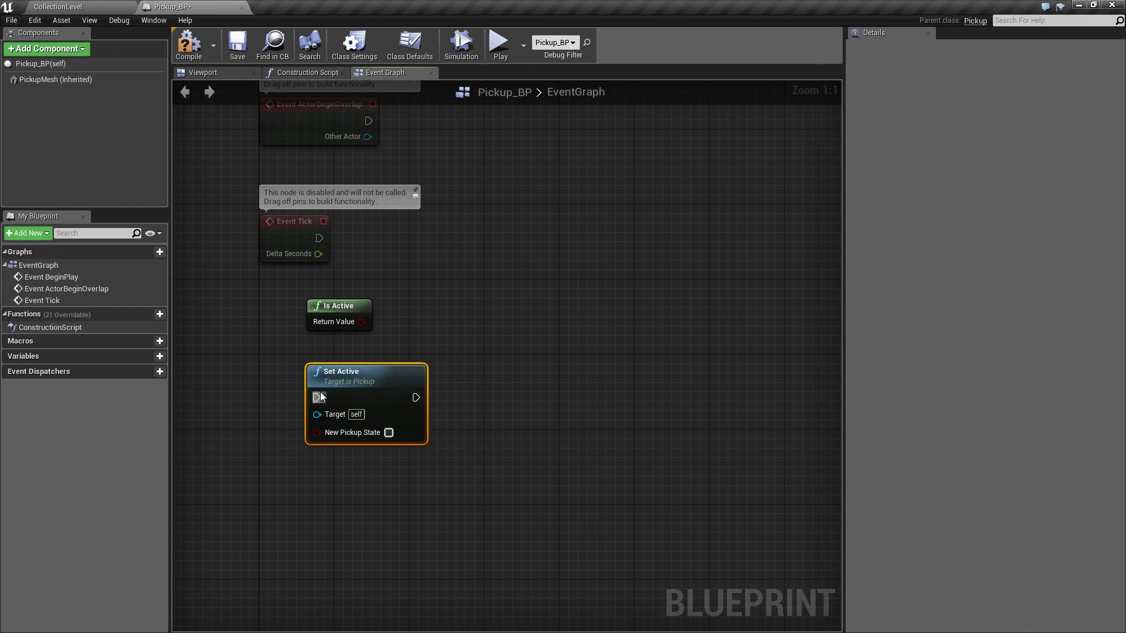
mouse_move(343, 372)
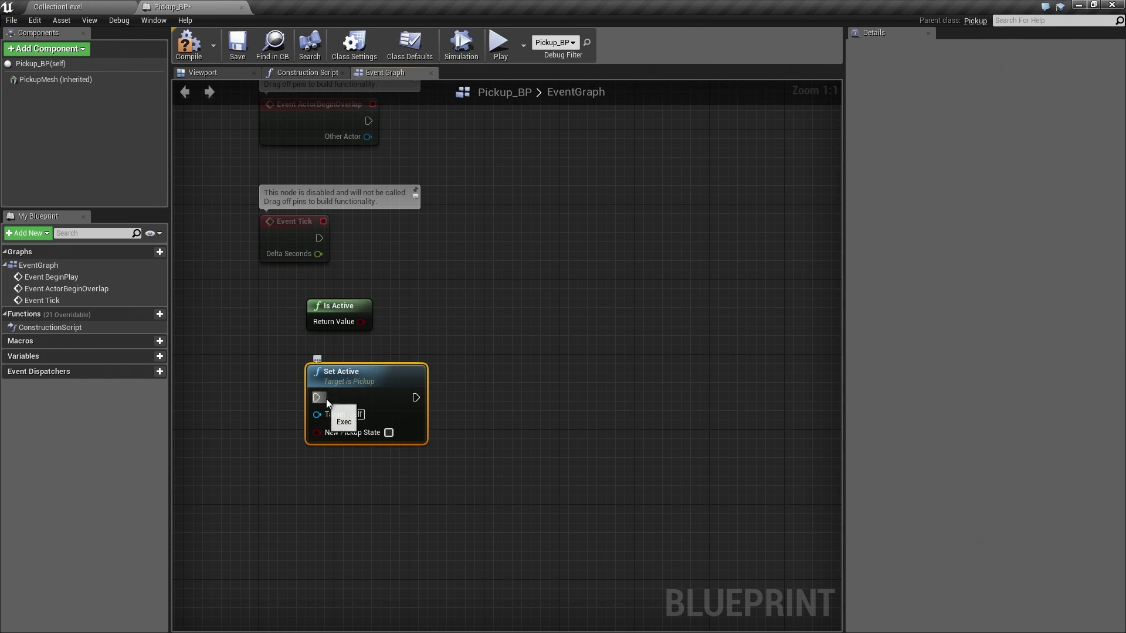
drag(392, 396, 506, 267)
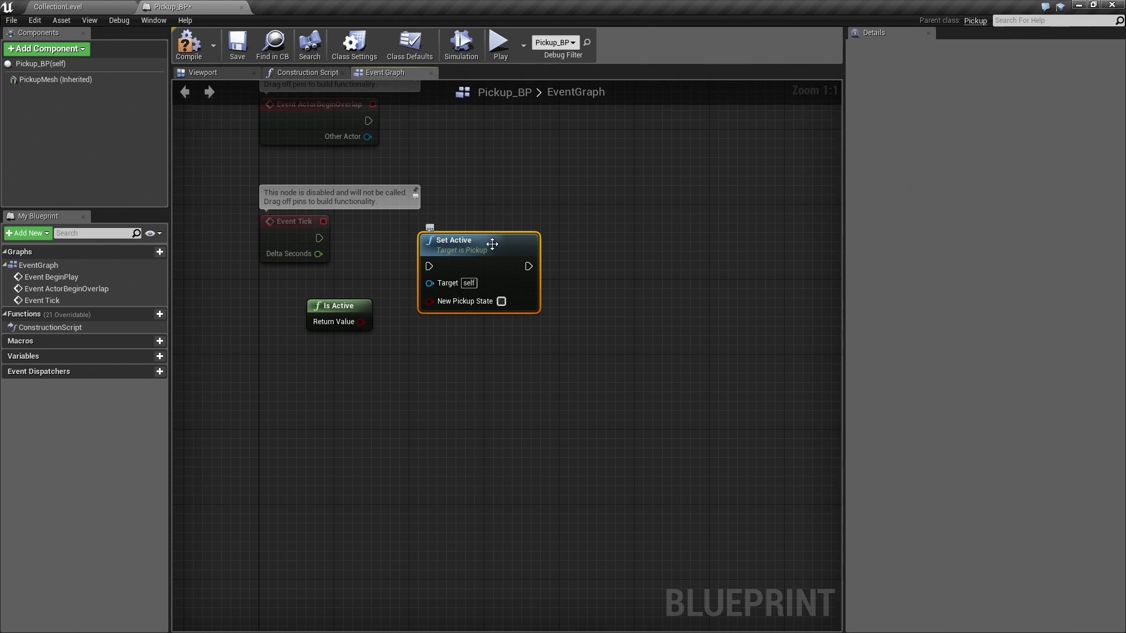
right_drag(493, 242, 481, 437)
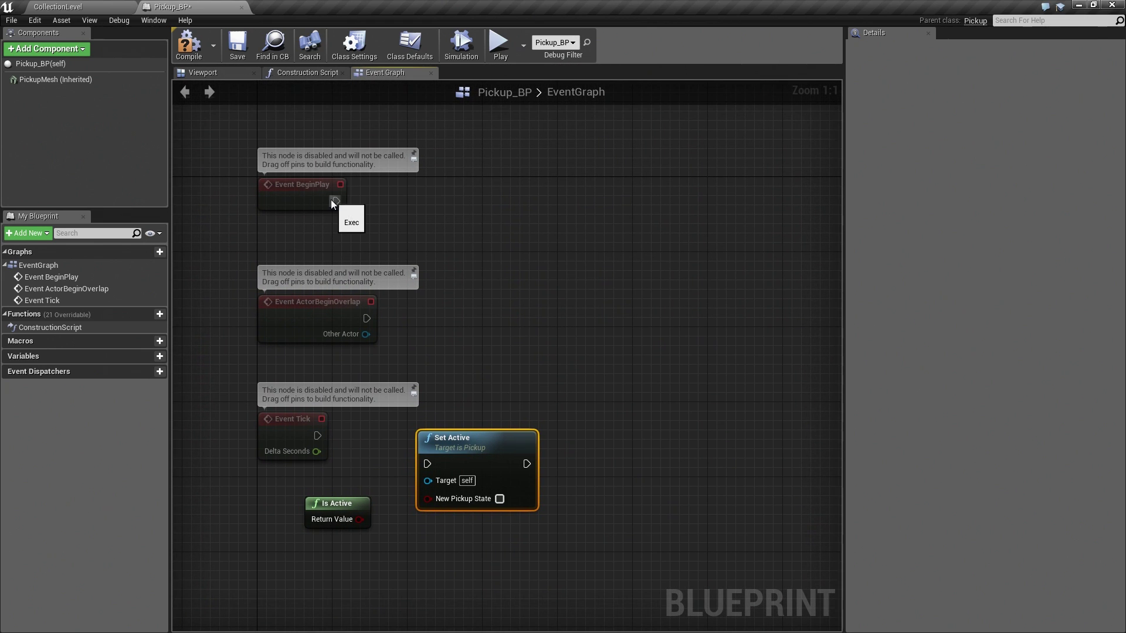
drag(336, 202, 427, 463)
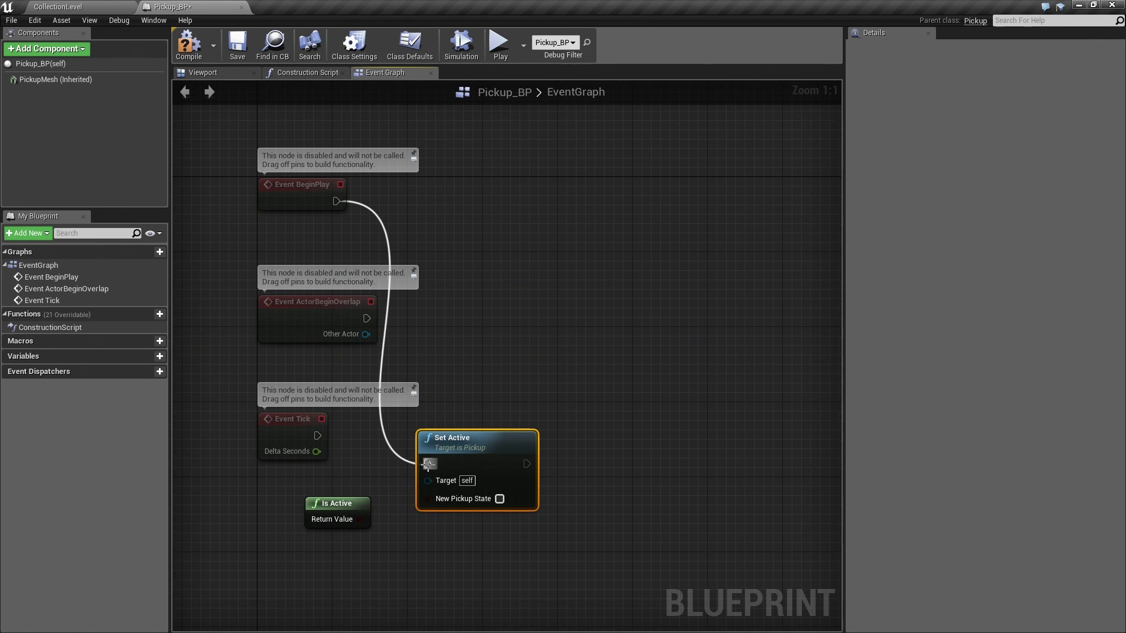
drag(472, 435, 529, 186)
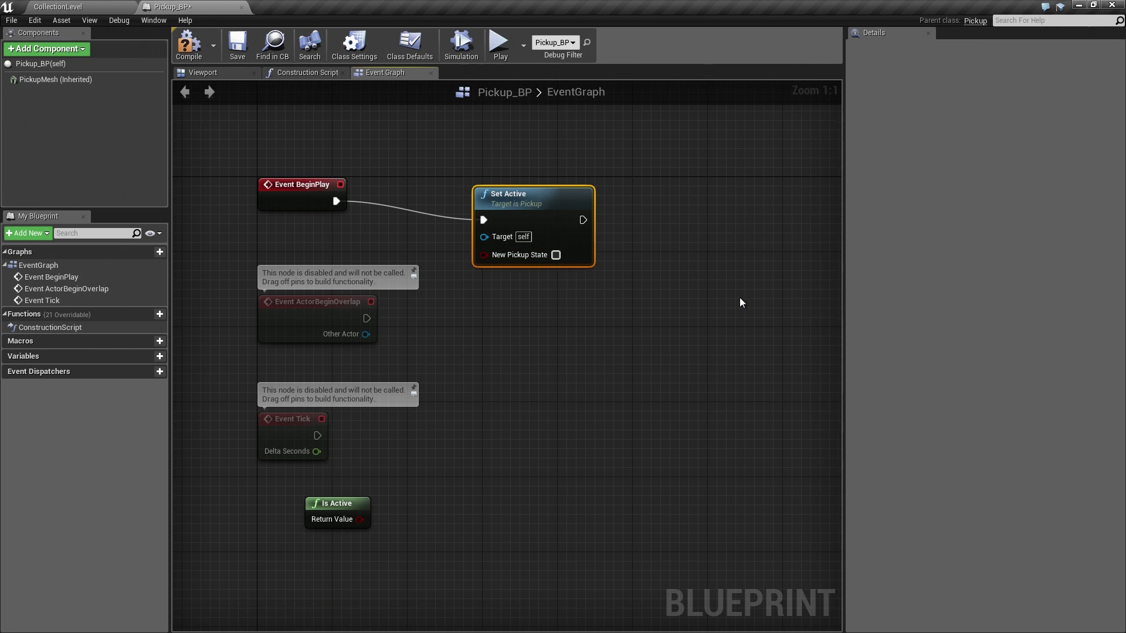
key(Delete)
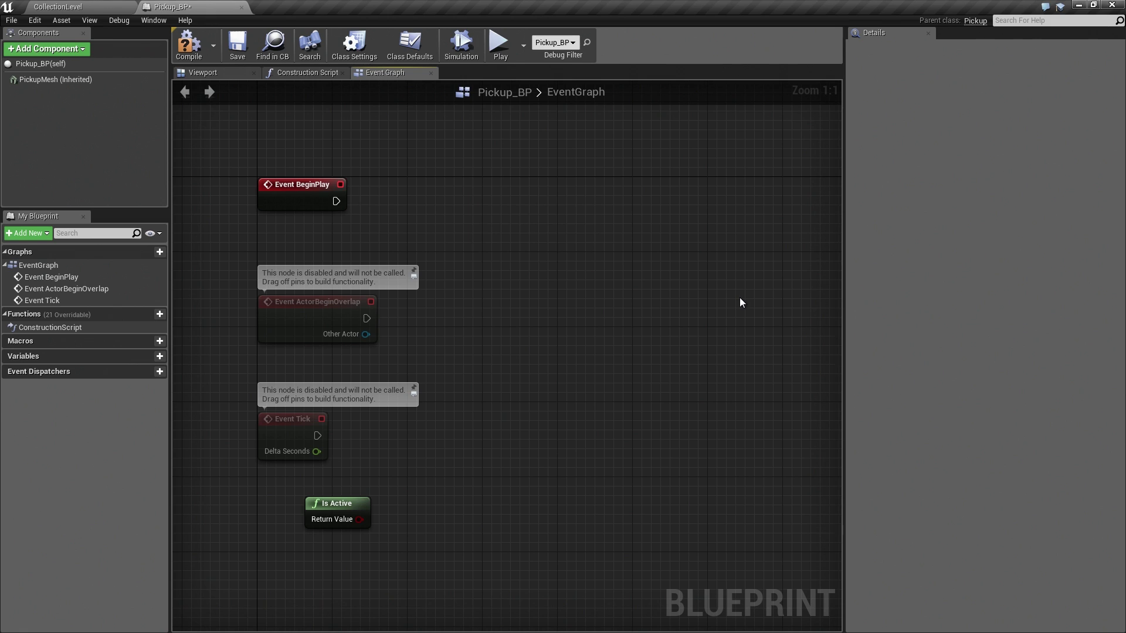
Step: Delete the Is Active node and close the Pickup_BP Blueprint editor
click(333, 509)
key(Delete)
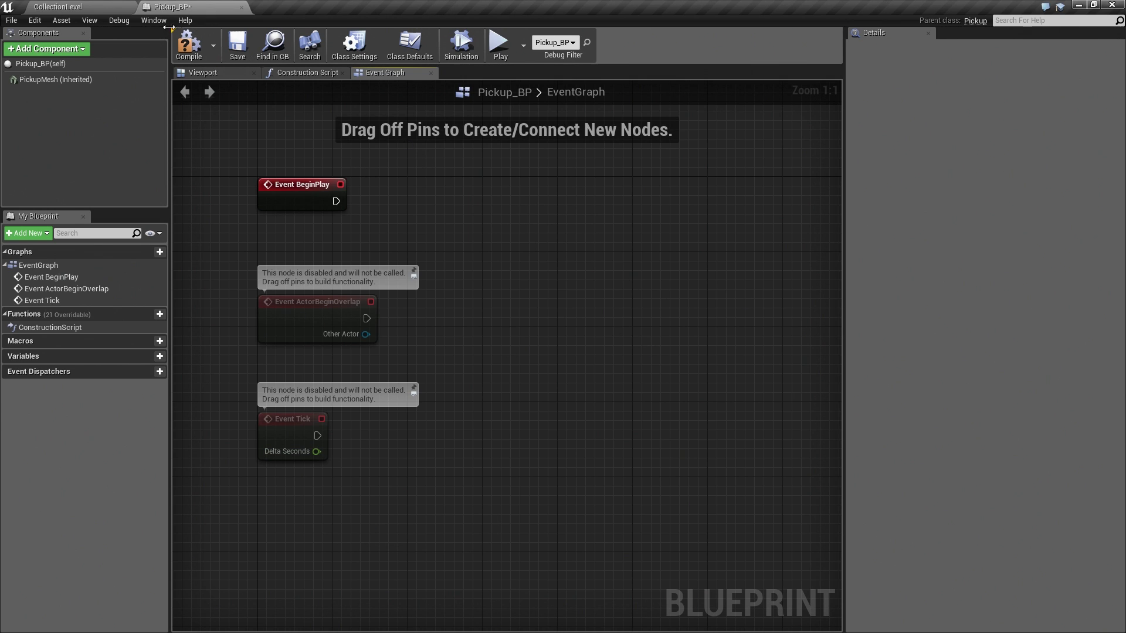
click(242, 7)
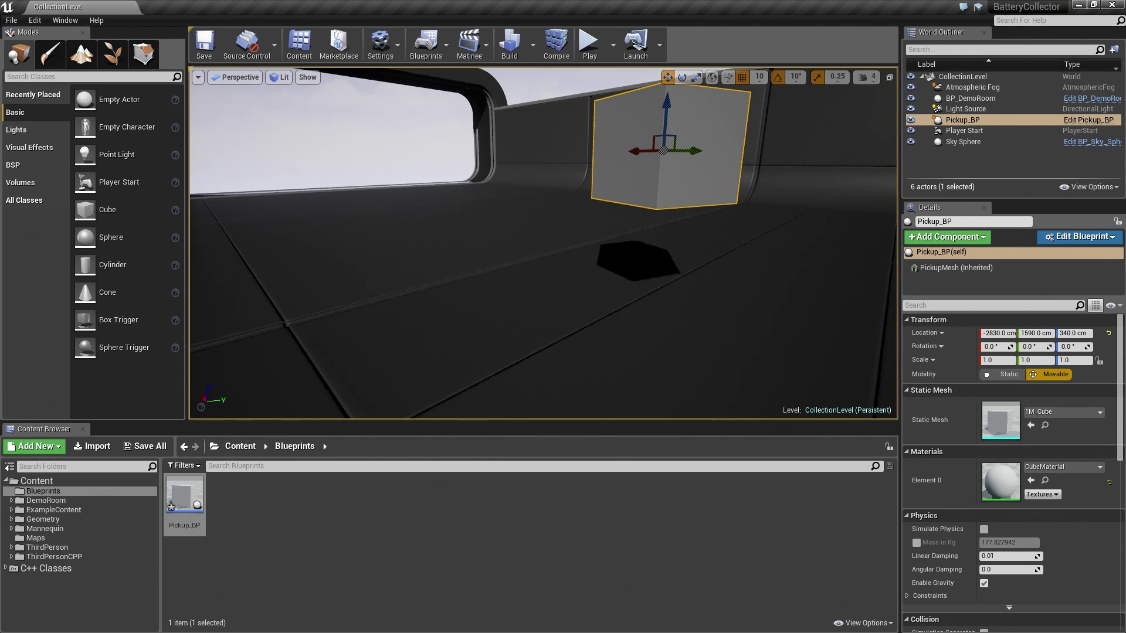